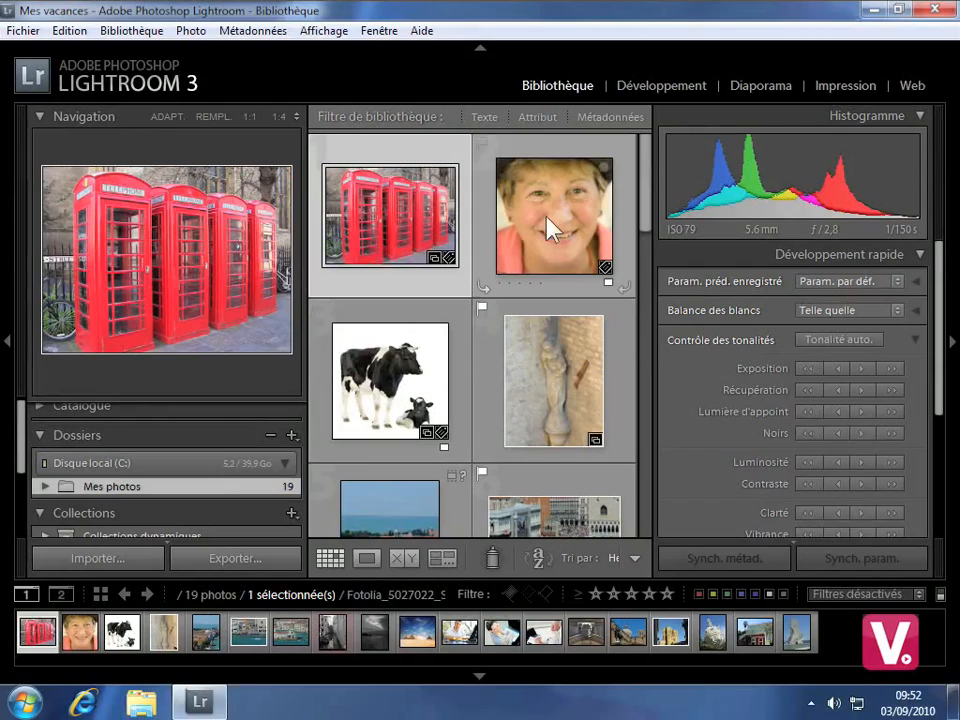
Open the Web module, enlarge the Airtight AutoViewer preview by hiding the side panels, and play the gallery slideshow briefly before pausing it
click(910, 86)
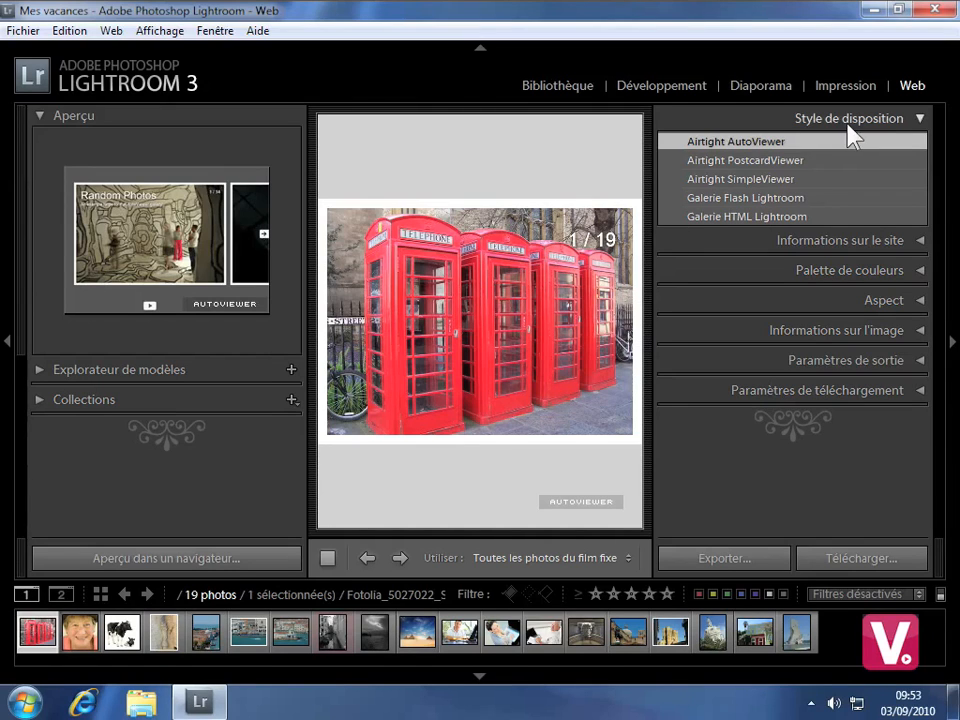
mouse_move(601, 248)
mouse_move(450, 326)
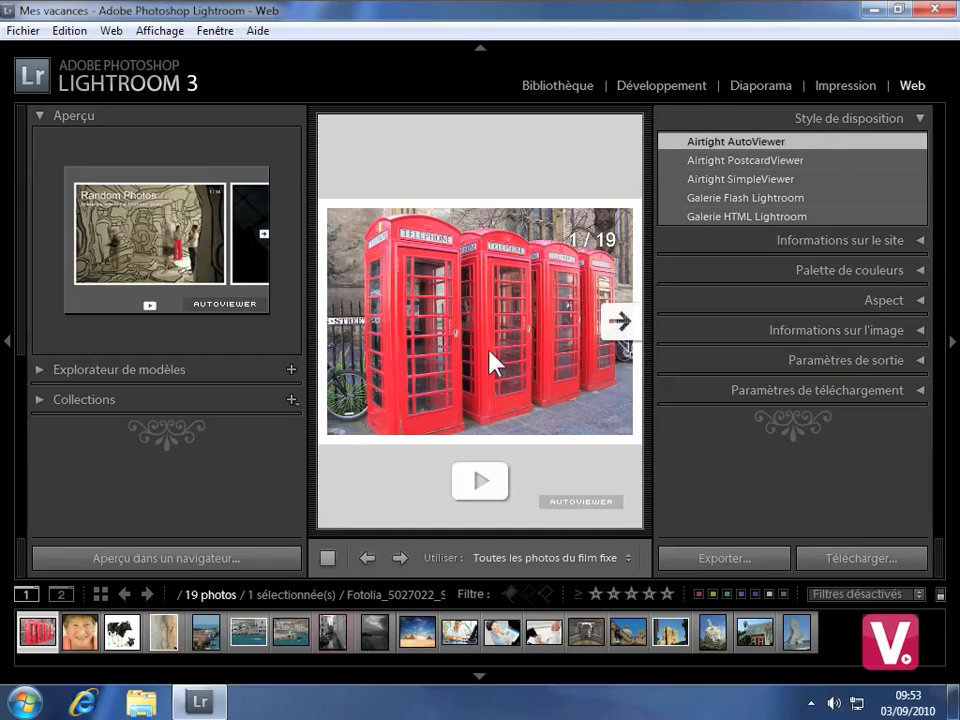
key(Tab)
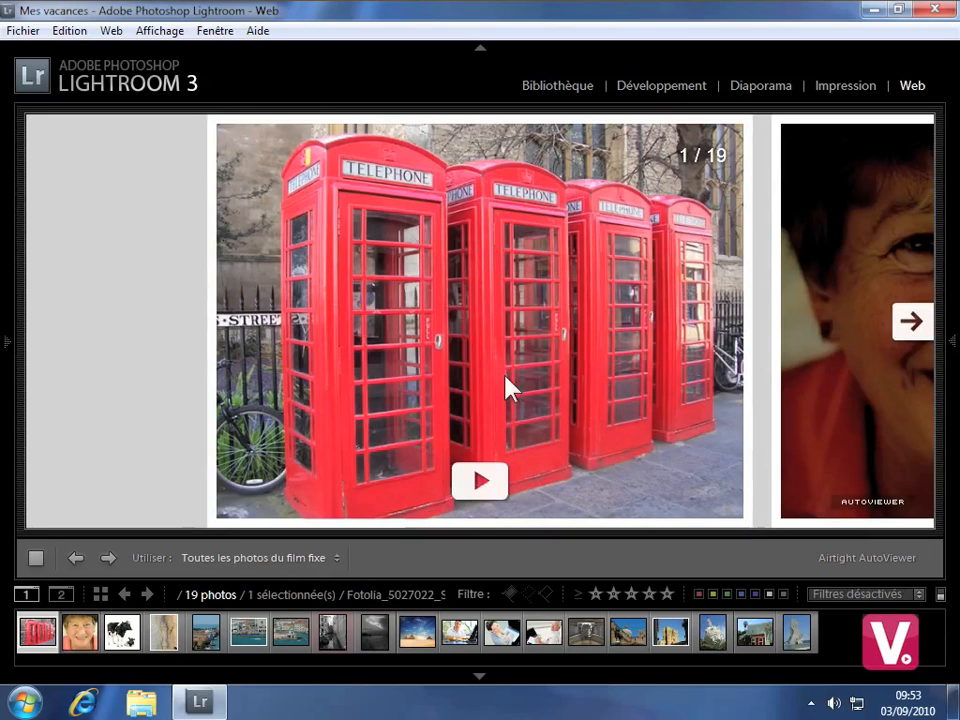
click(483, 481)
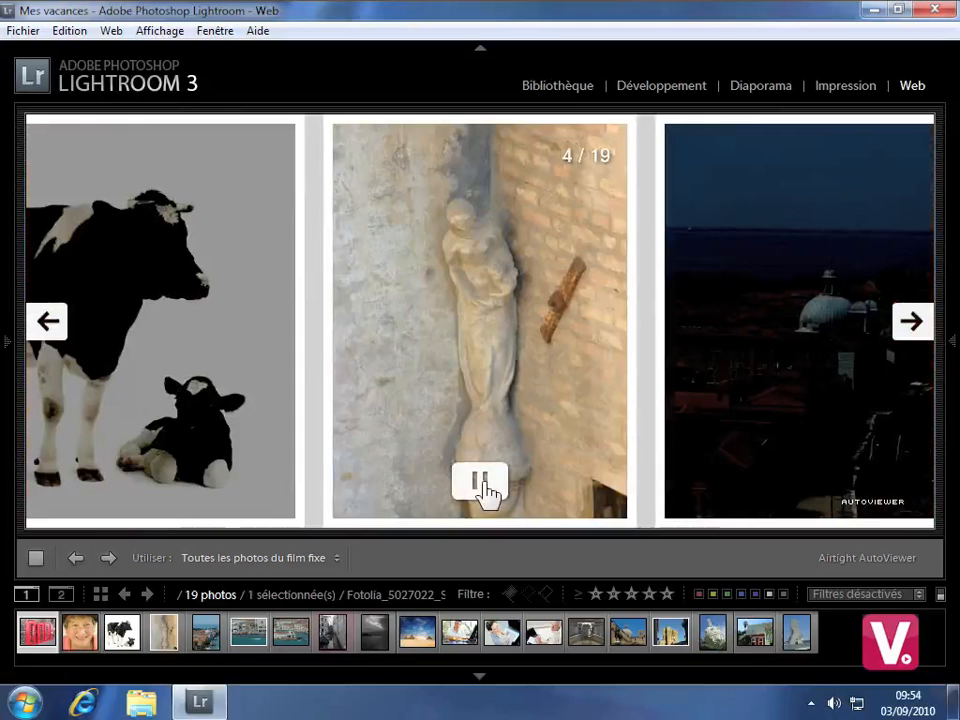
click(482, 484)
Browse several photos forward and one back in the AutoViewer gallery, then restore the side panels
click(908, 325)
click(909, 325)
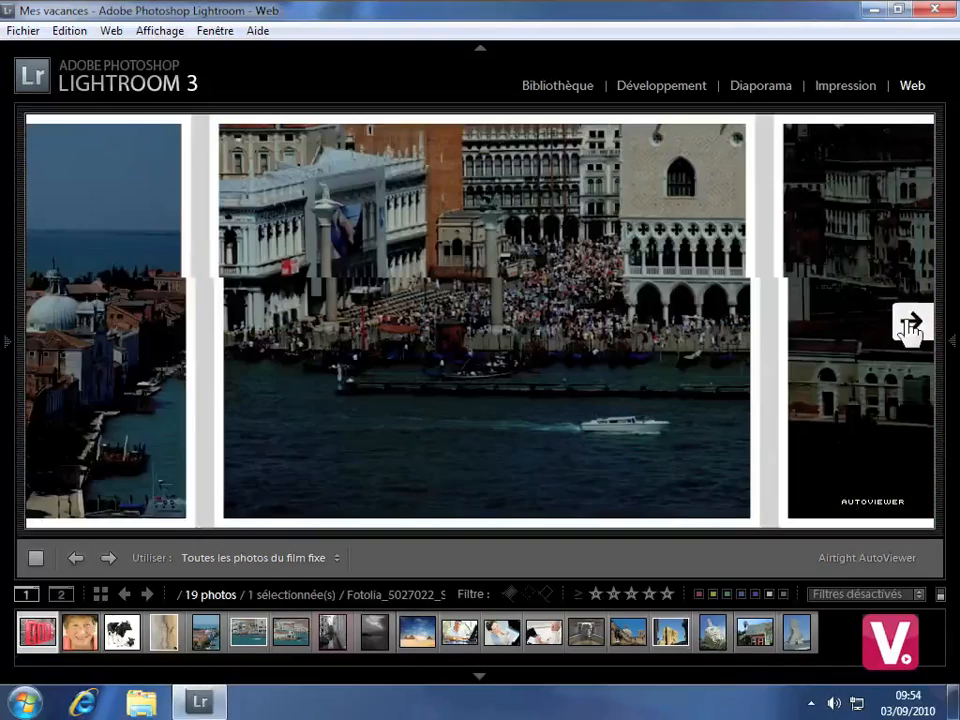
click(909, 325)
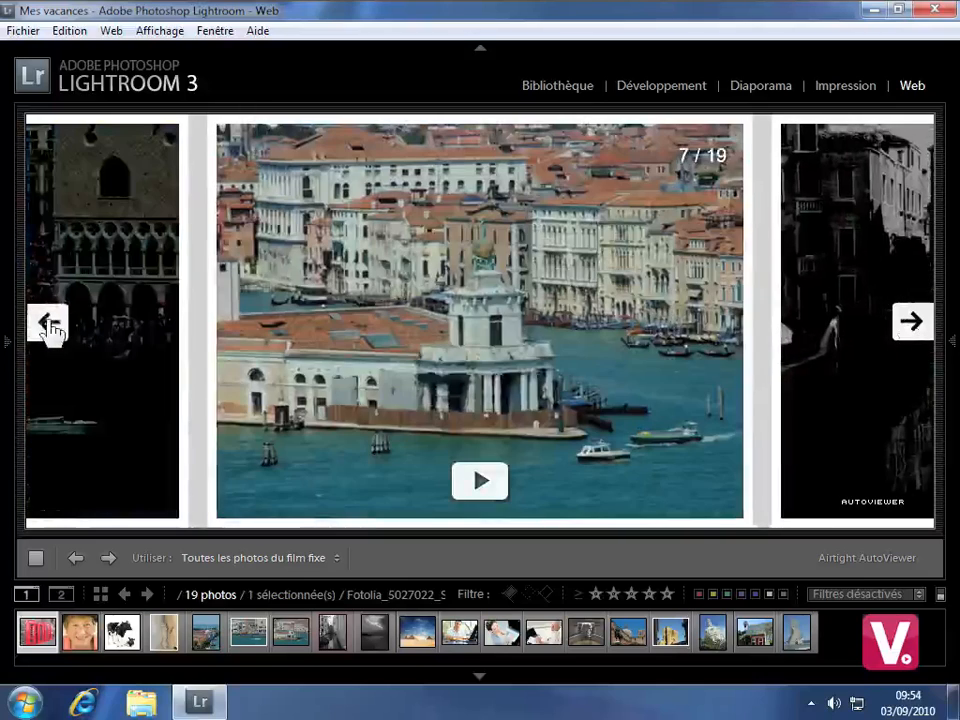
click(47, 323)
key(Tab)
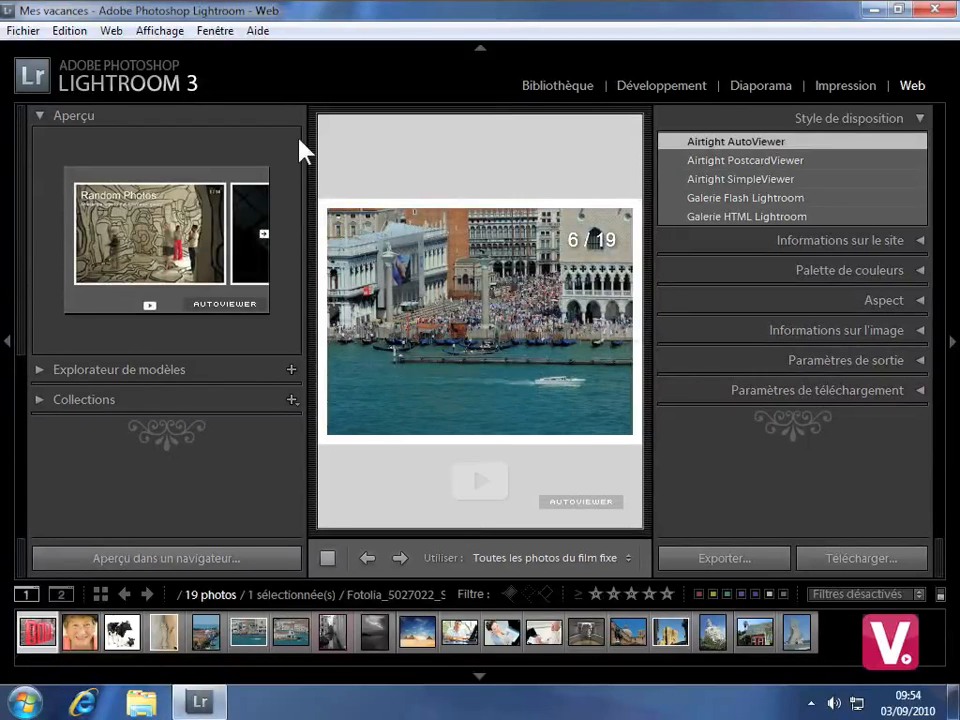
Switch the gallery layout to Airtight PostcardViewer and preview the dome, equestrian statue and Venice waterfront photos enlarged with the side panels hidden
click(823, 159)
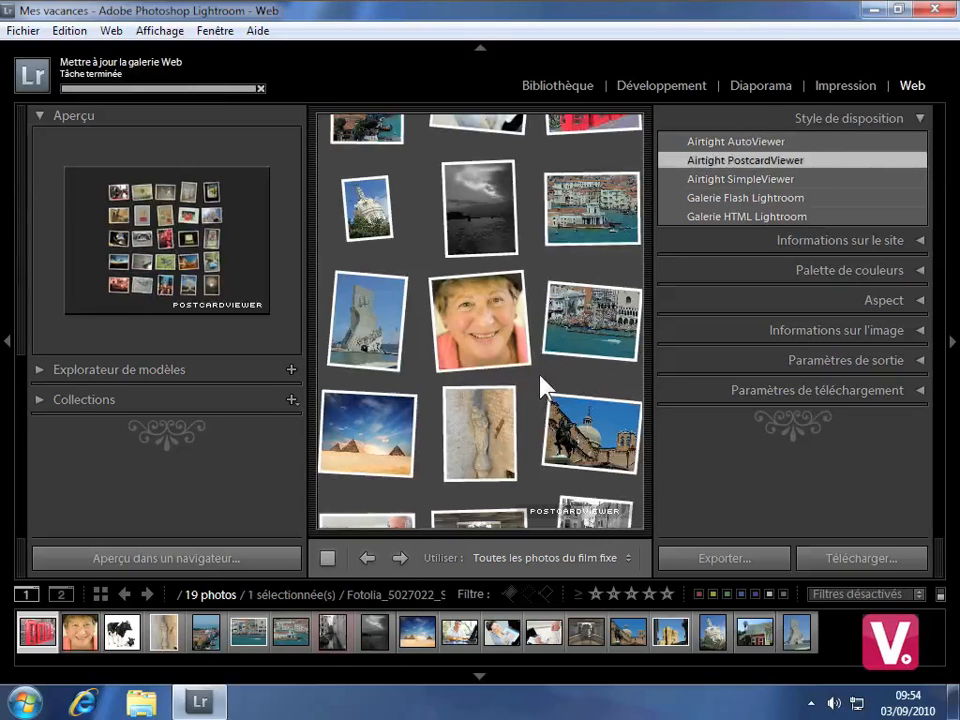
key(Tab)
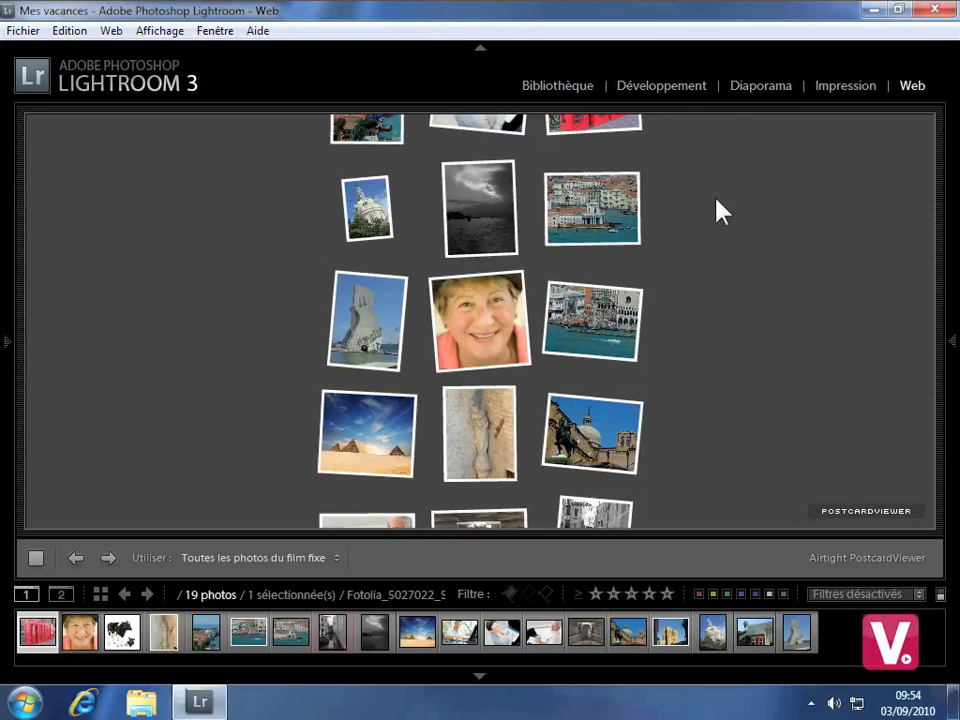
click(384, 234)
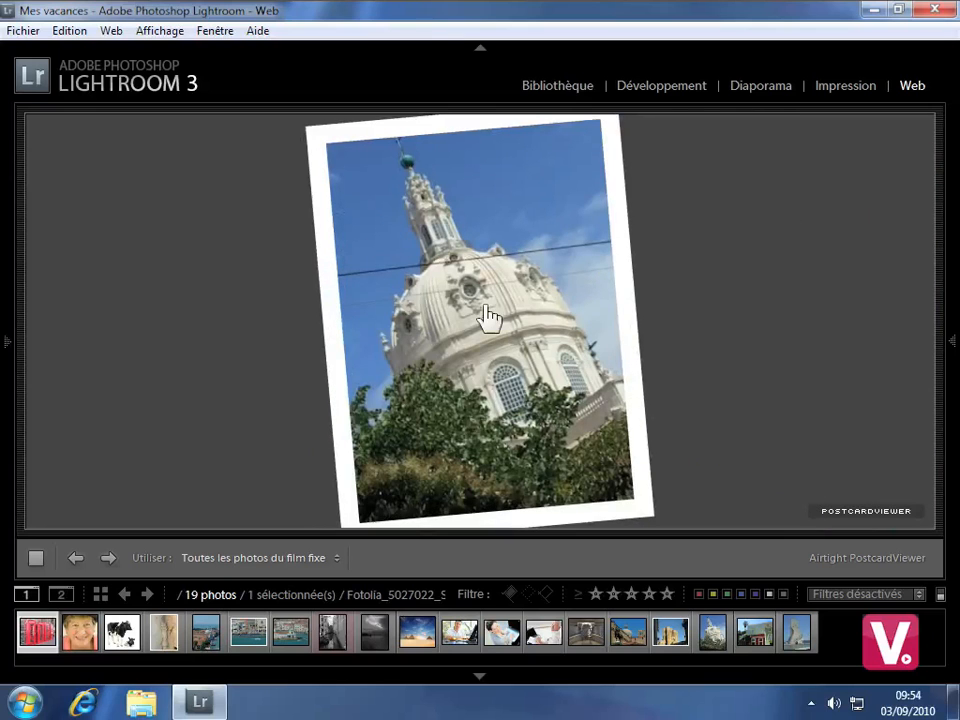
click(528, 325)
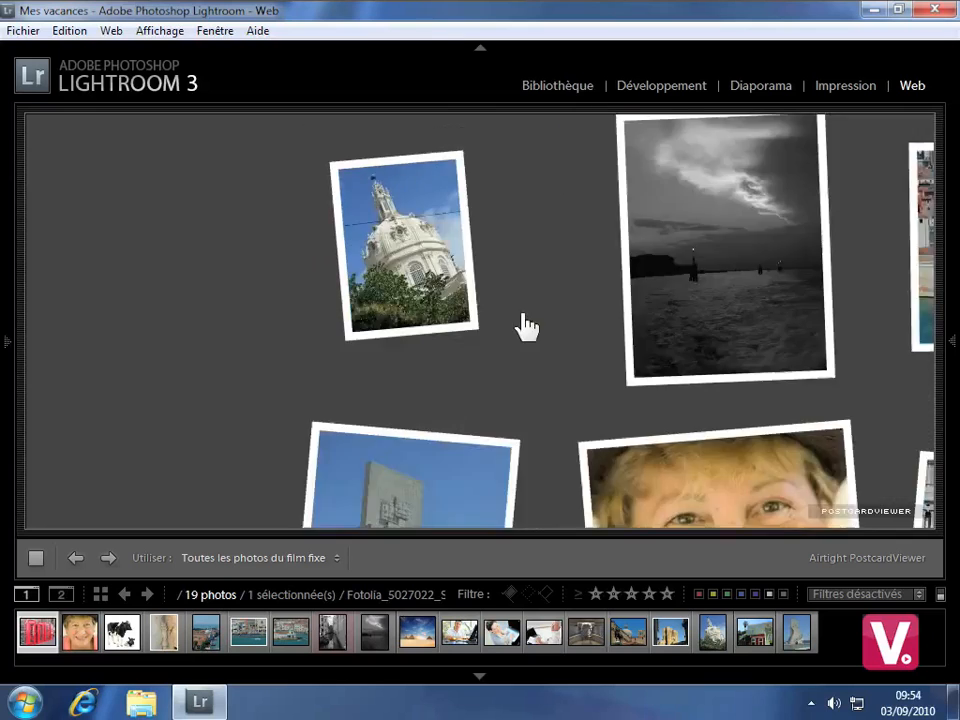
click(615, 455)
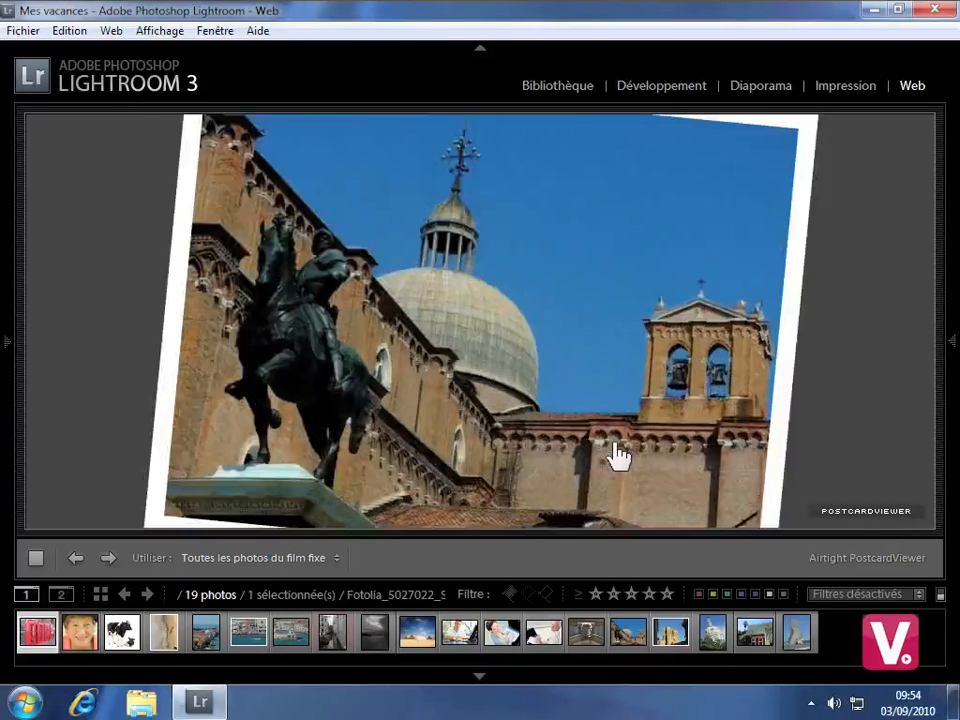
click(570, 390)
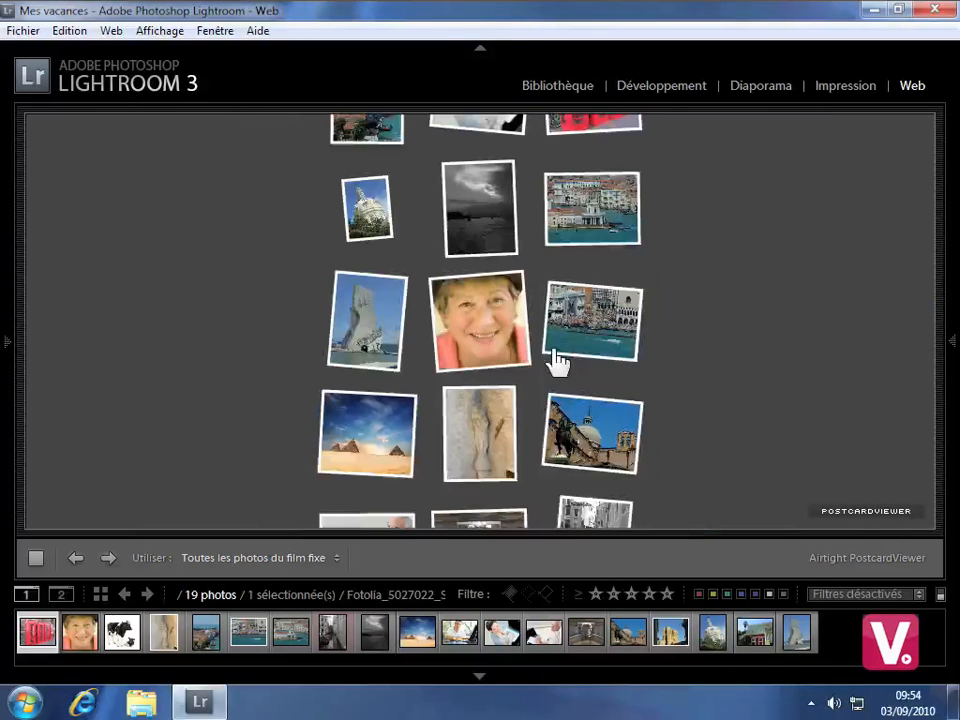
click(585, 233)
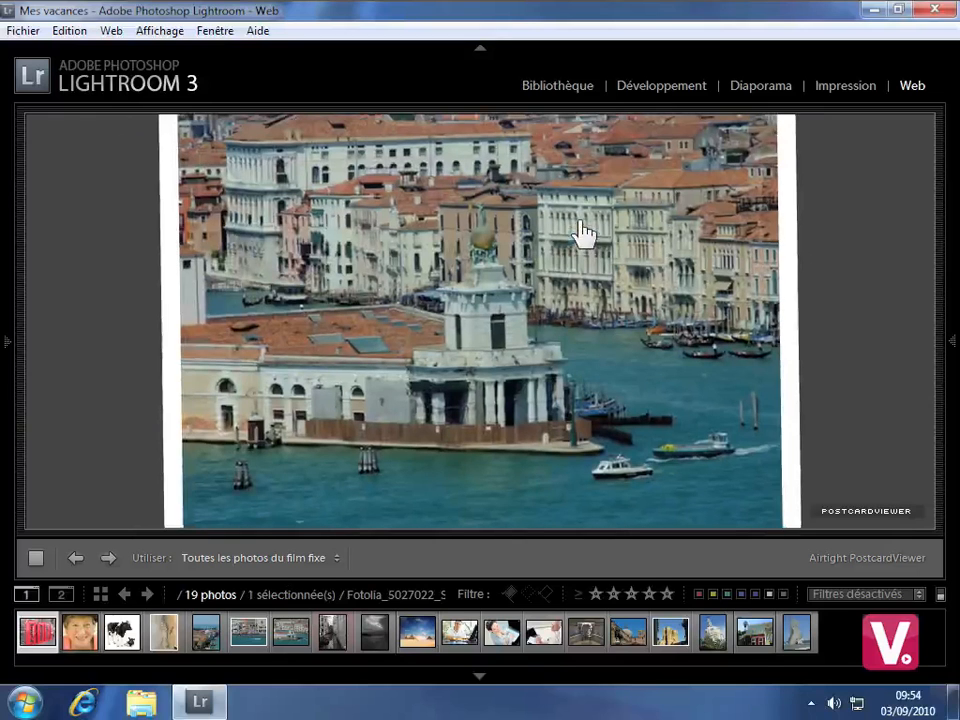
click(508, 297)
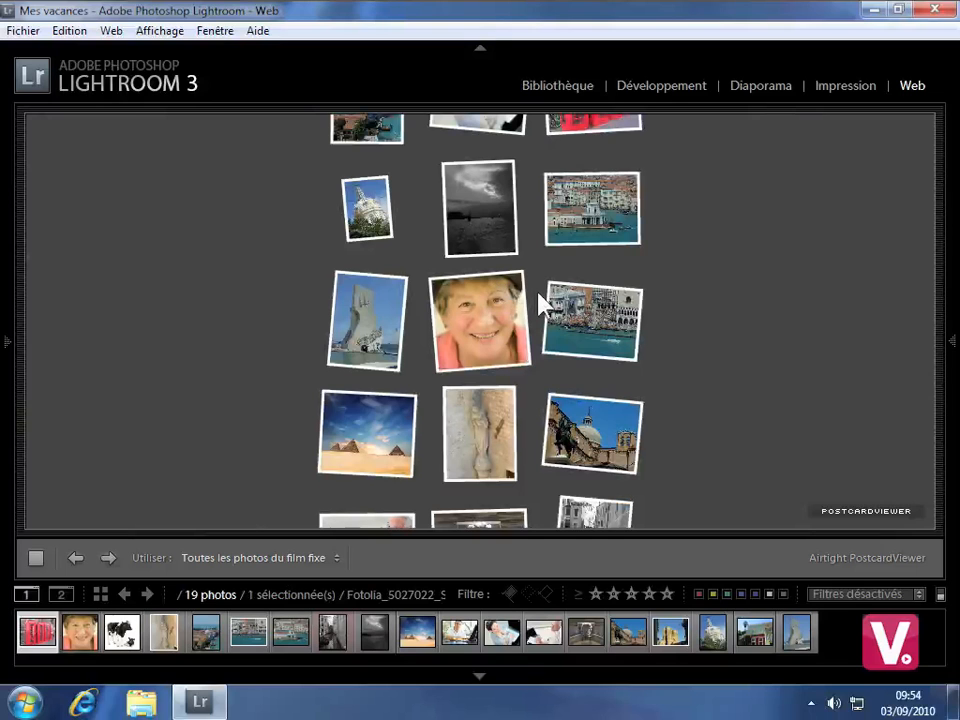
key(Tab)
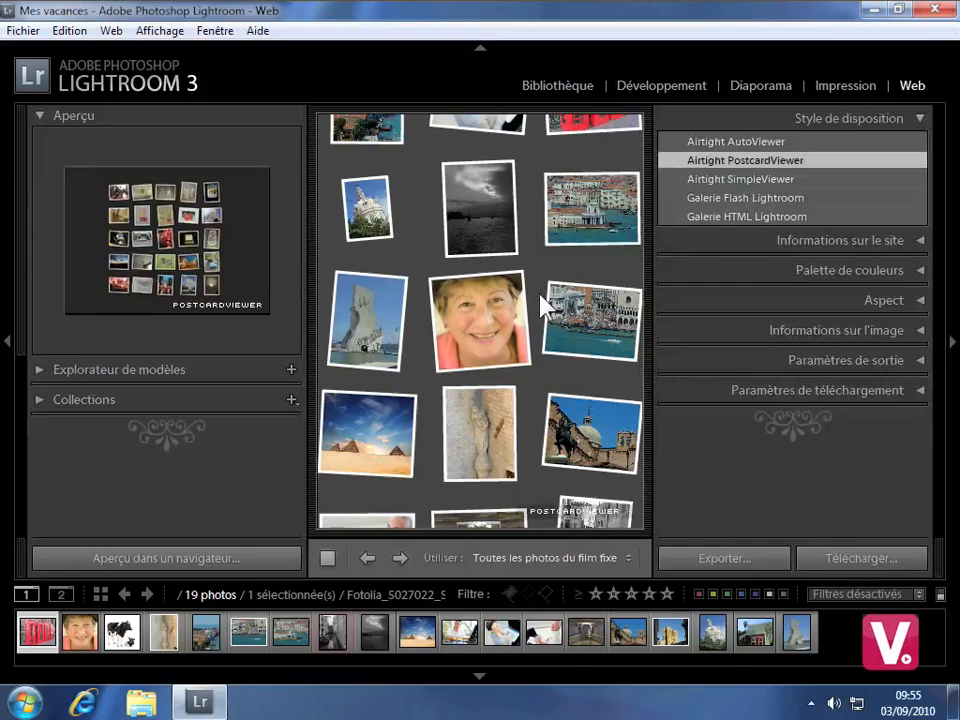
Switch the gallery layout to Airtight SimpleViewer and hide all surrounding panels to enlarge its preview
click(803, 183)
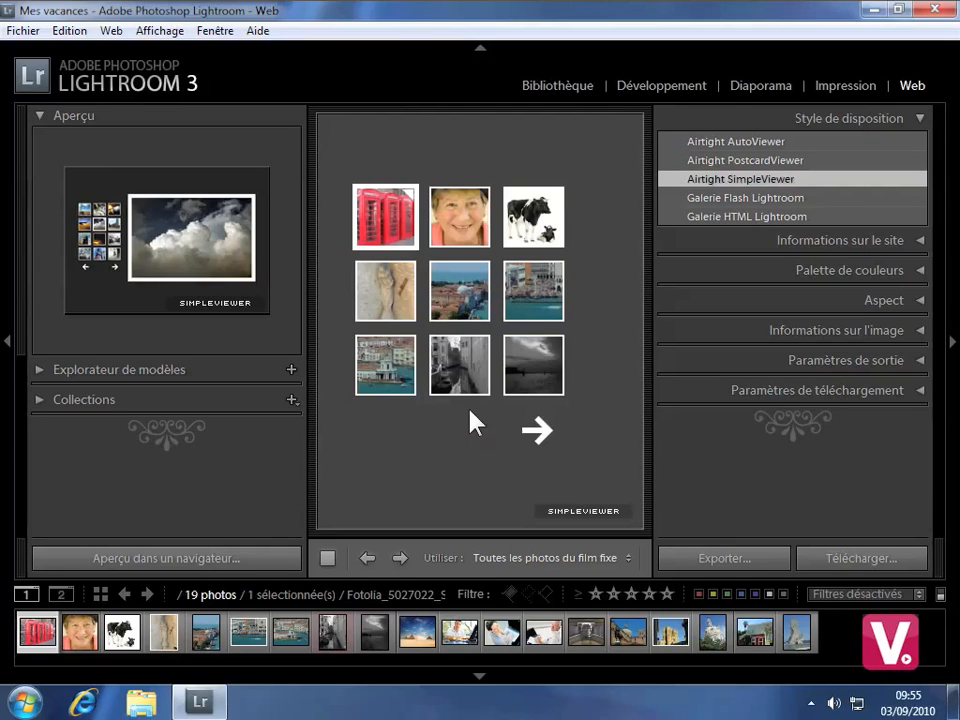
key(Tab)
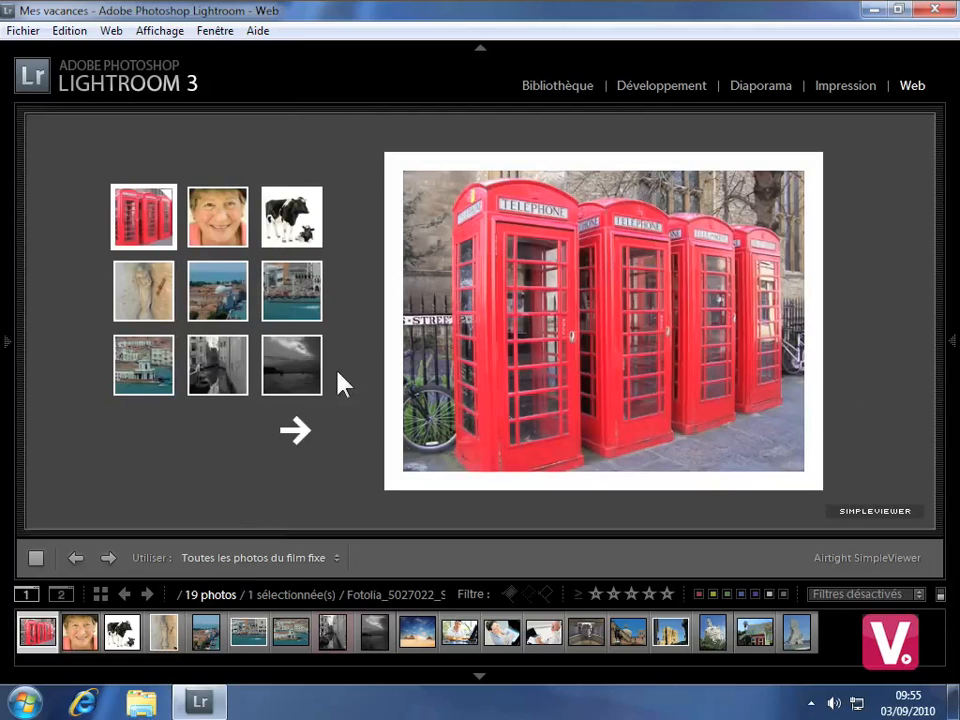
mouse_move(14, 380)
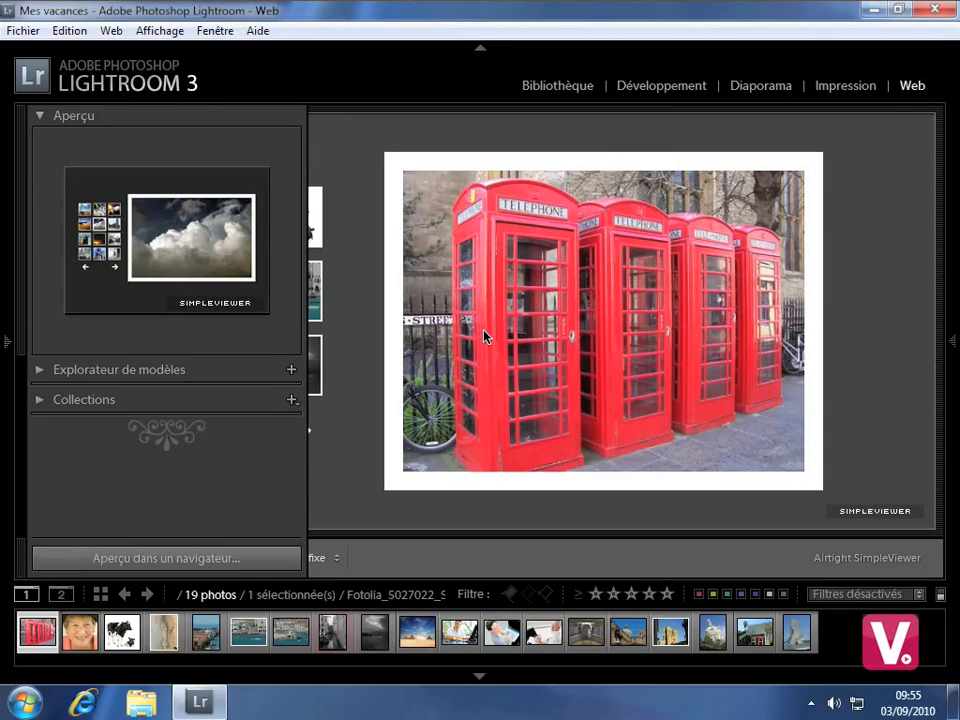
key(shift+Tab)
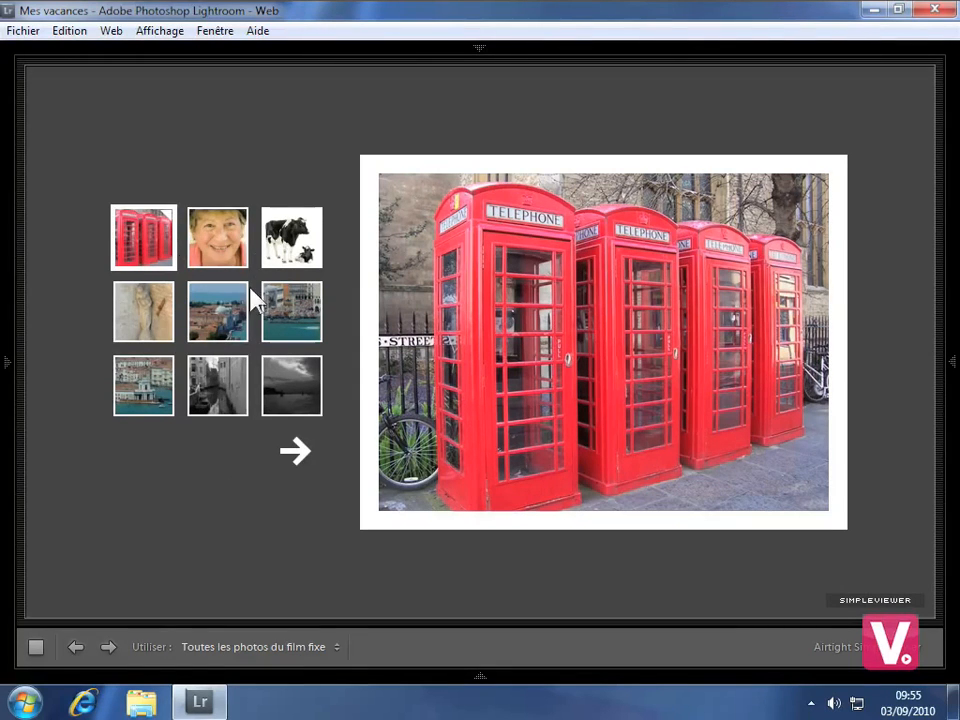
Page forward and back through the SimpleViewer thumbnails, display the black-and-white canal photo, and restore the panels
click(293, 457)
click(292, 460)
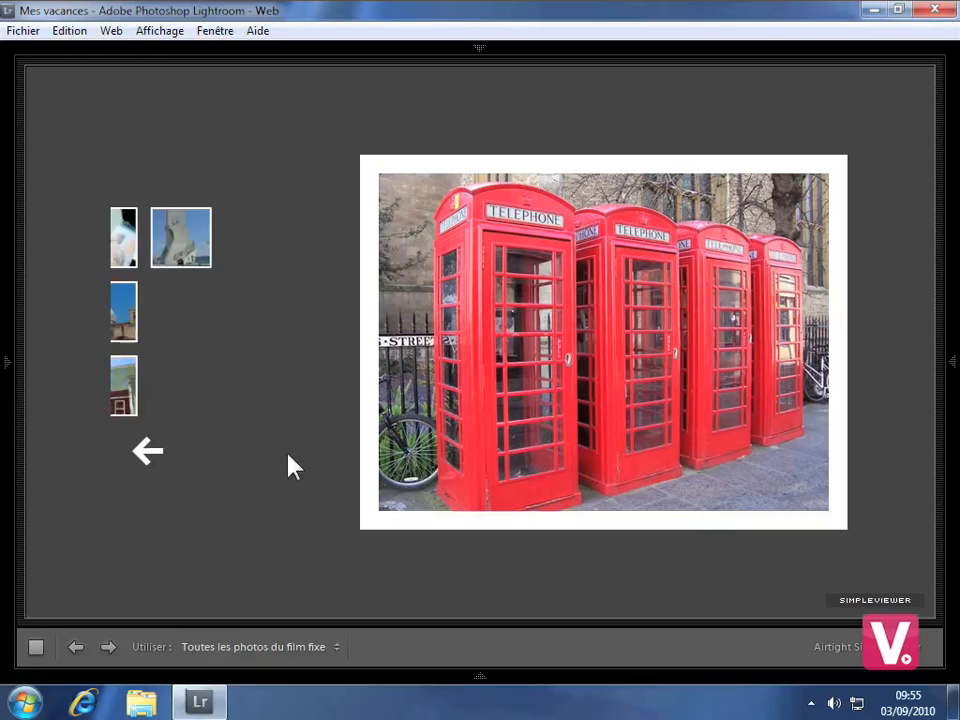
click(150, 455)
click(152, 456)
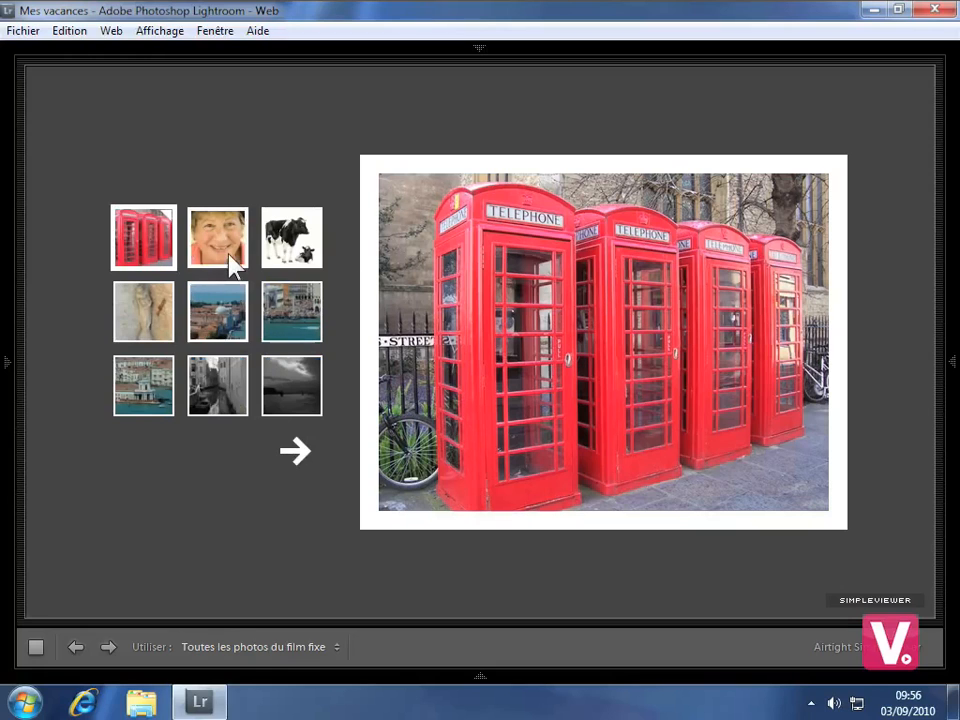
click(223, 379)
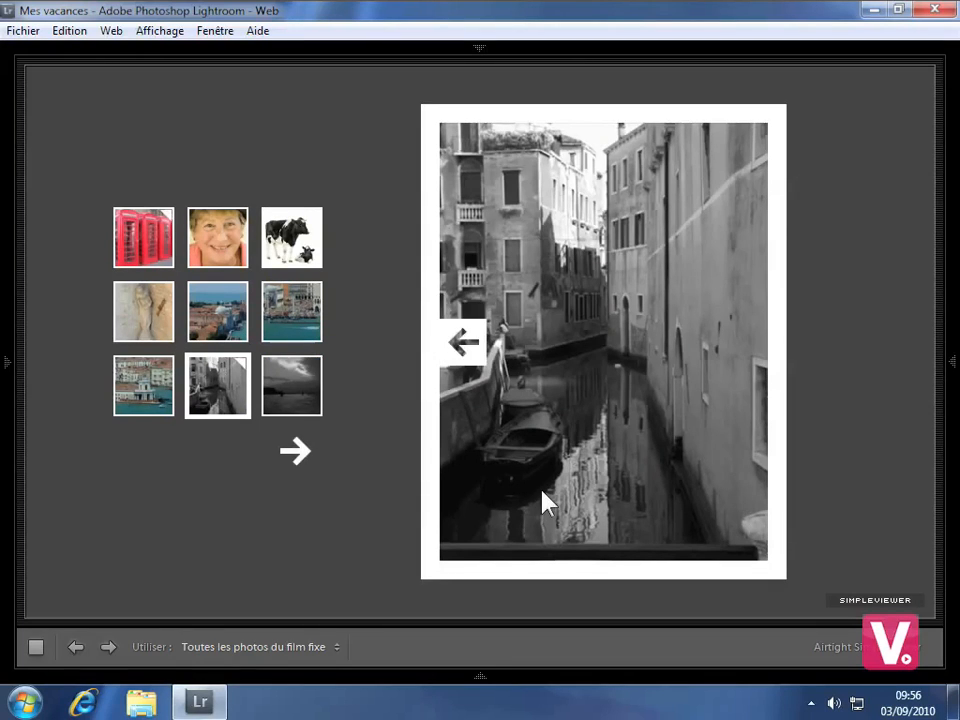
key(shift+Tab)
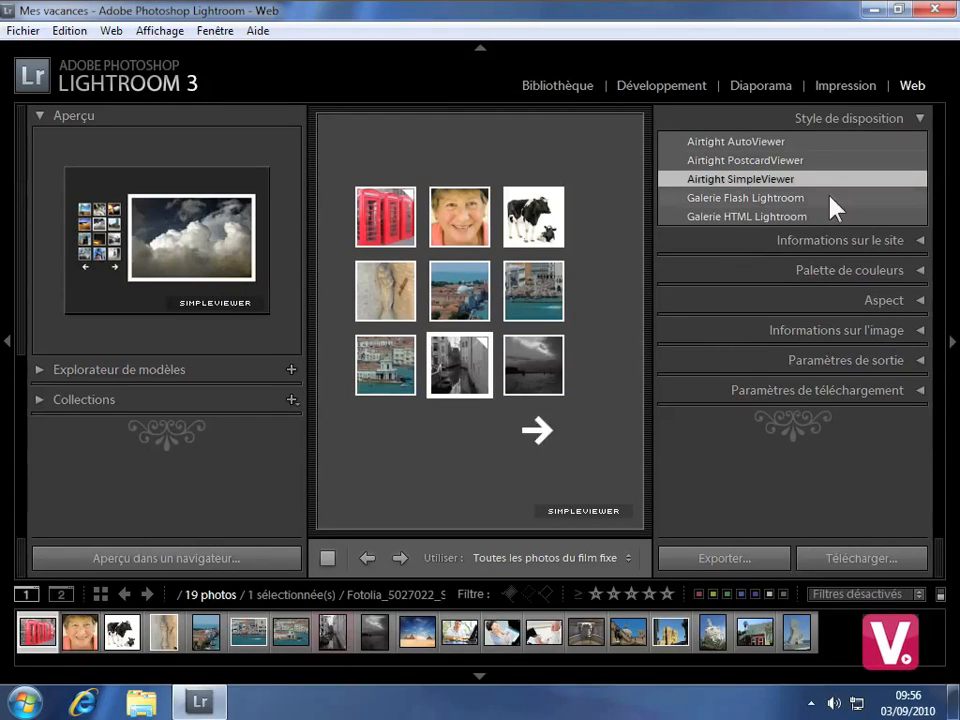
Switch the layout to Galerie Flash Lightroom and apply the Graine de pavot foncée template from the Lightroom templates
click(771, 198)
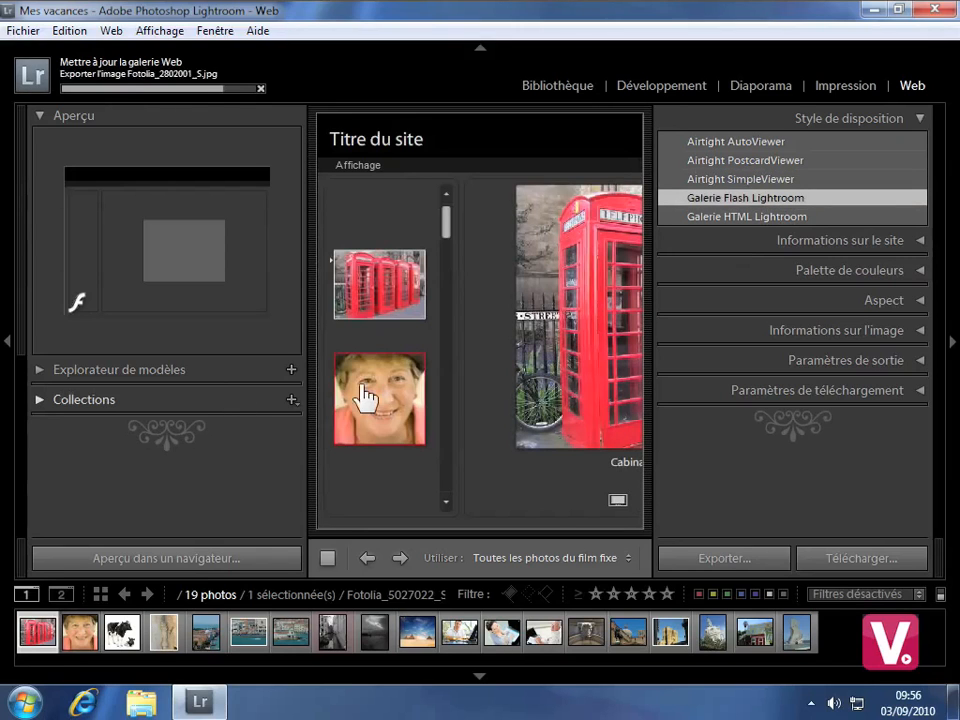
click(40, 370)
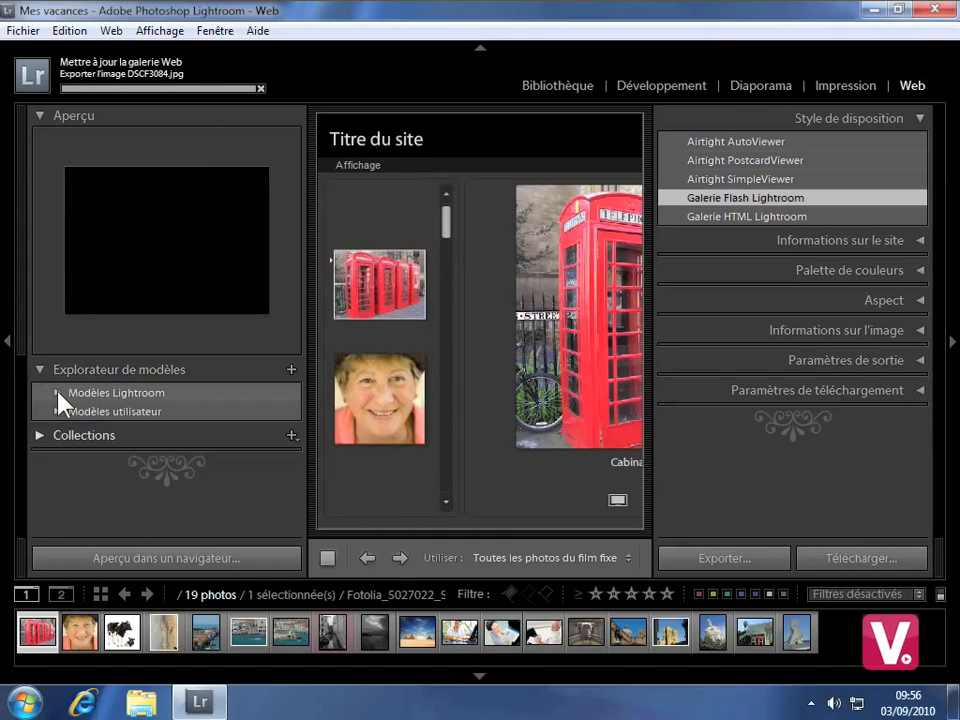
click(58, 394)
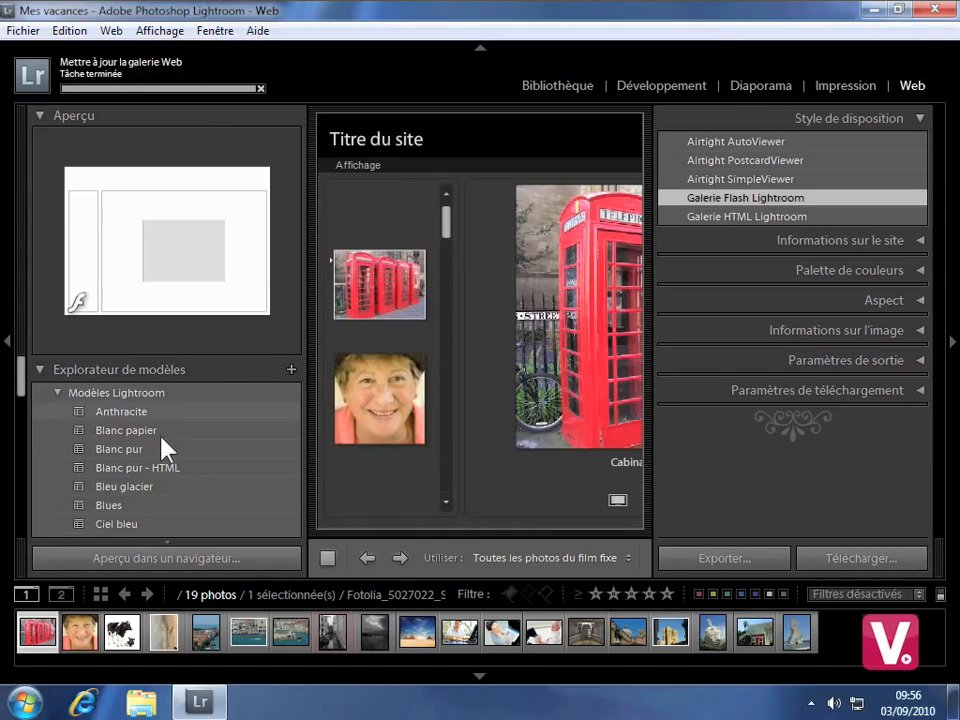
scroll(176, 424, down, 5)
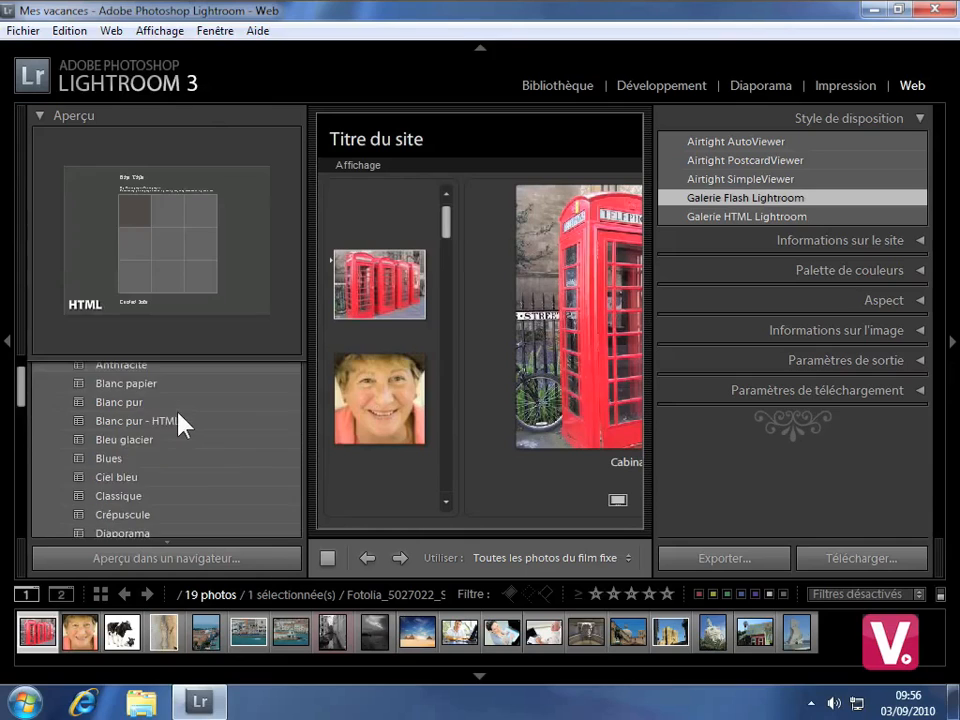
scroll(175, 415, down, 4)
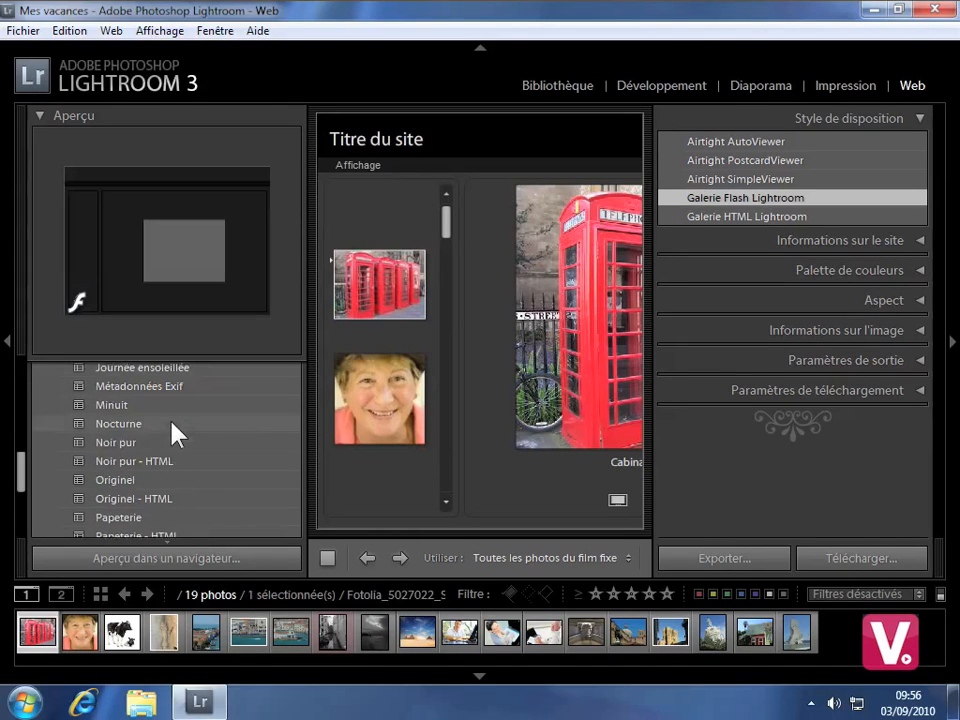
scroll(176, 436, down, 5)
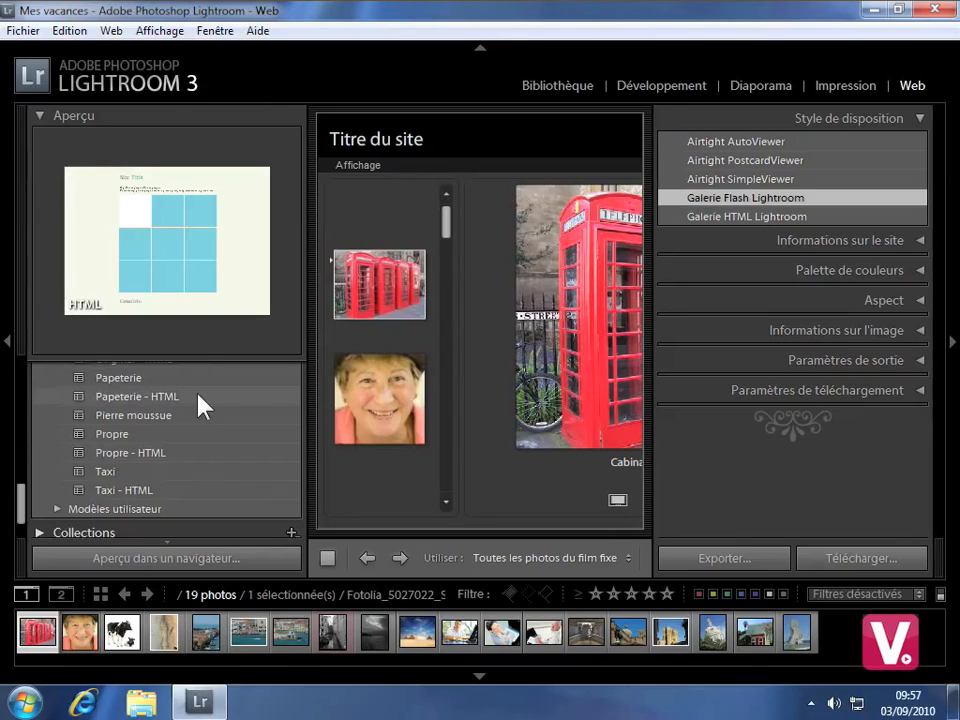
scroll(205, 408, up, 2)
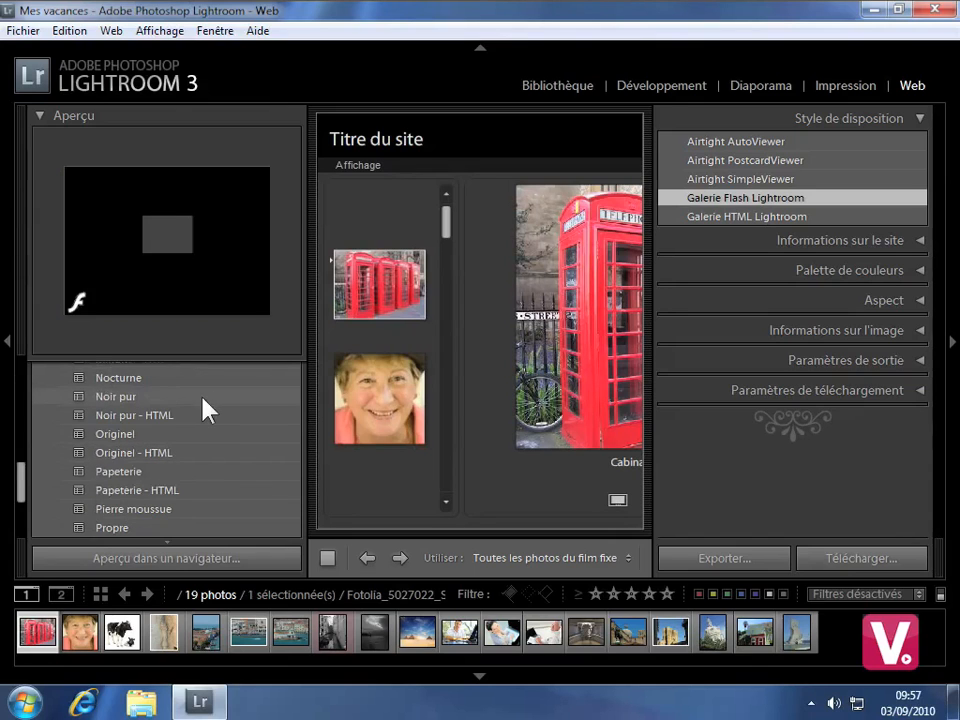
scroll(173, 433, up, 3)
scroll(176, 440, up, 2)
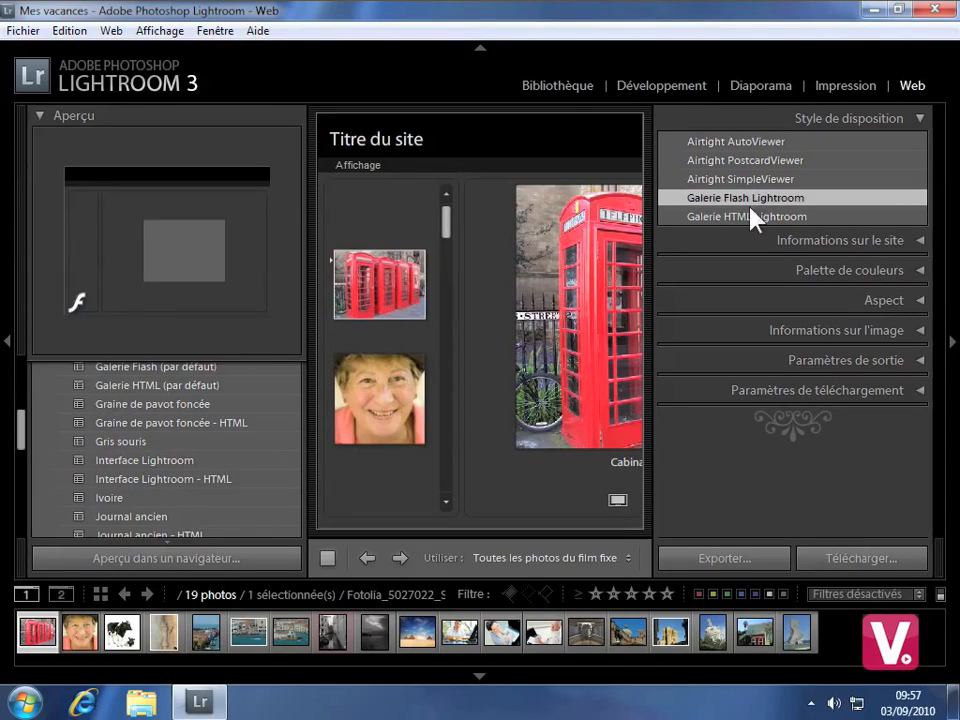
click(163, 405)
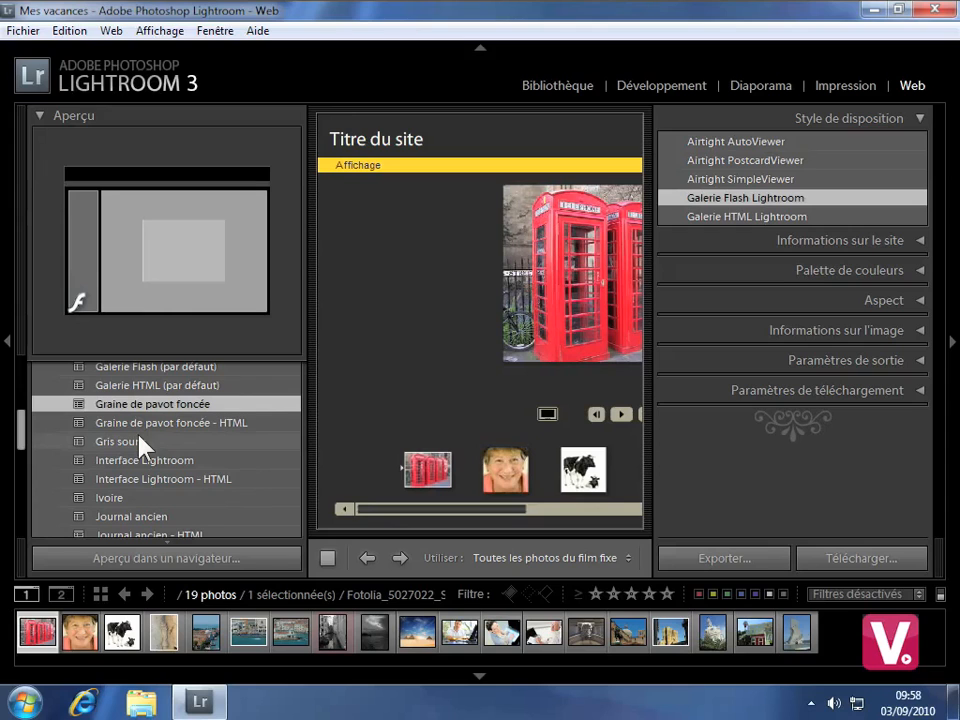
Apply the Anthracite template and look through its numbered photo grid with the side panels temporarily hidden
scroll(139, 436, up, 5)
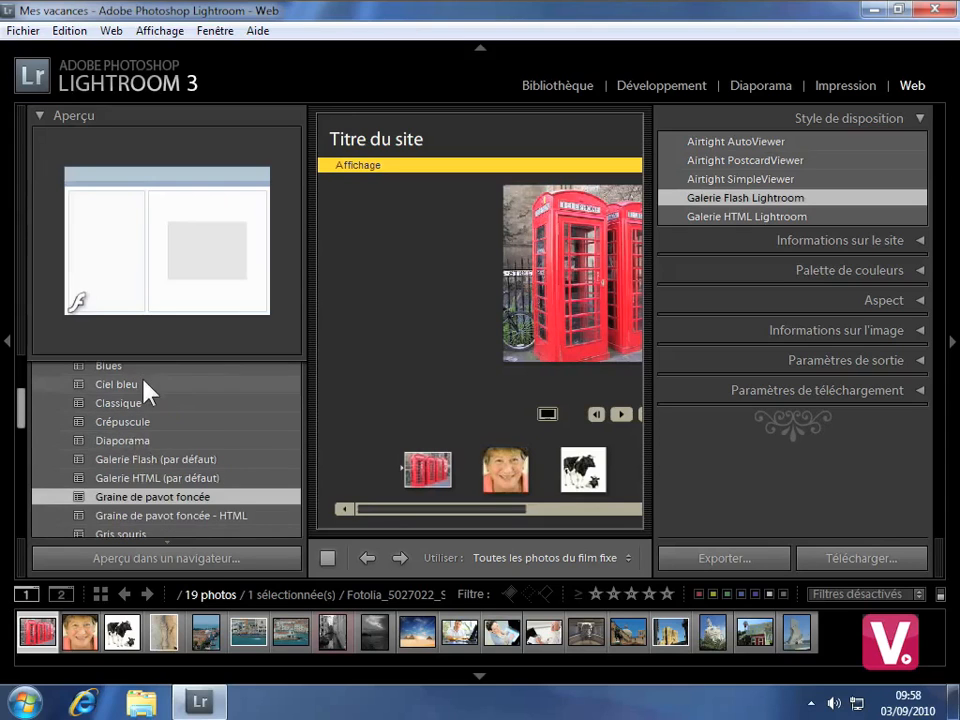
scroll(139, 436, up, 3)
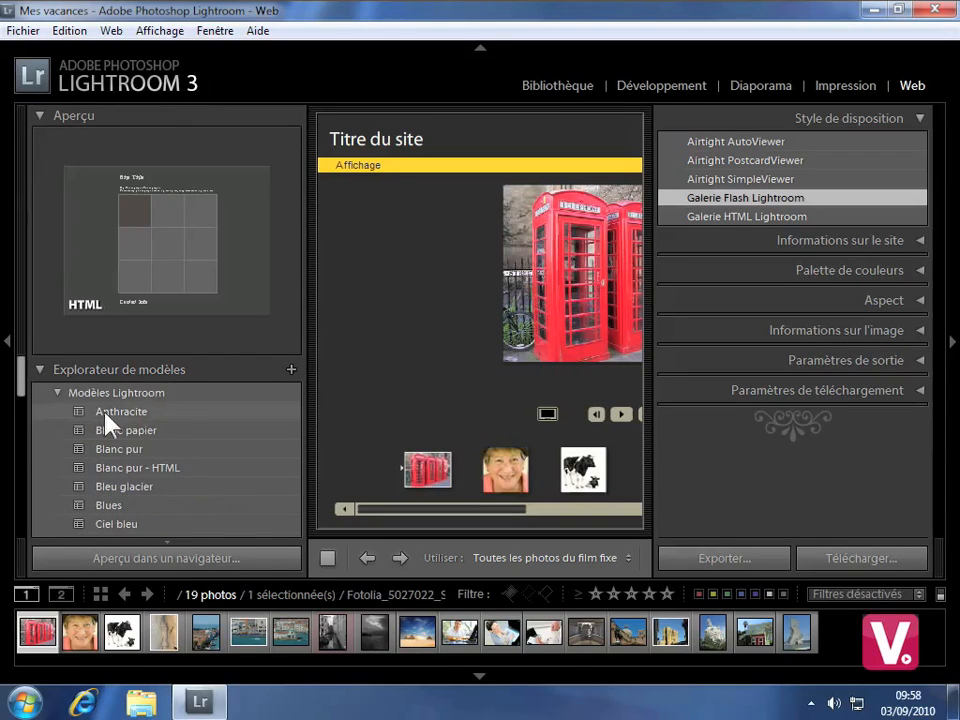
click(146, 412)
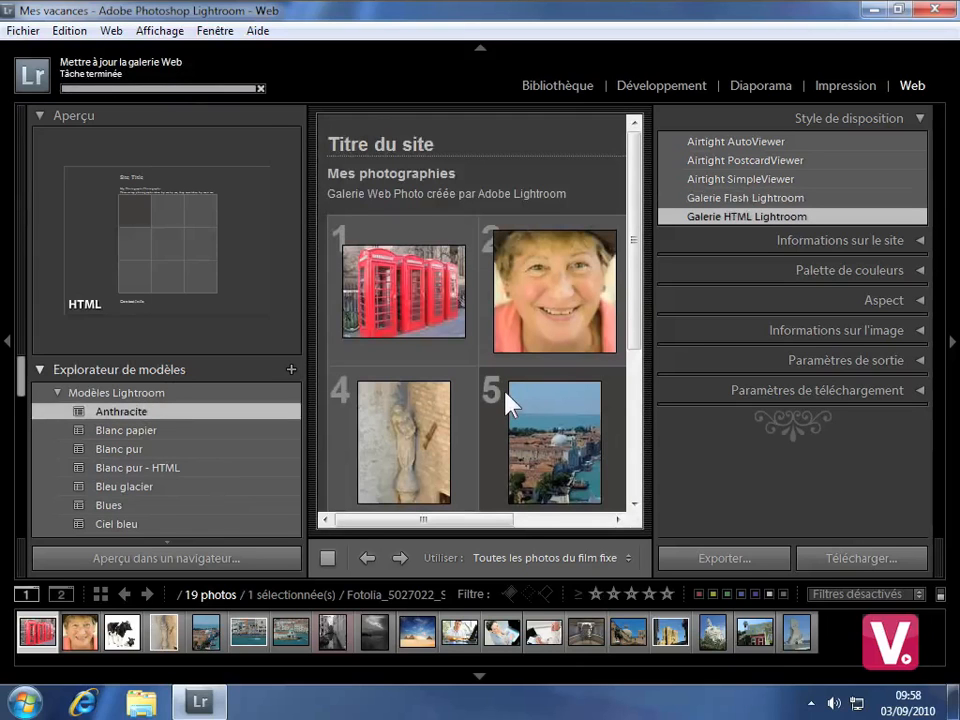
key(Tab)
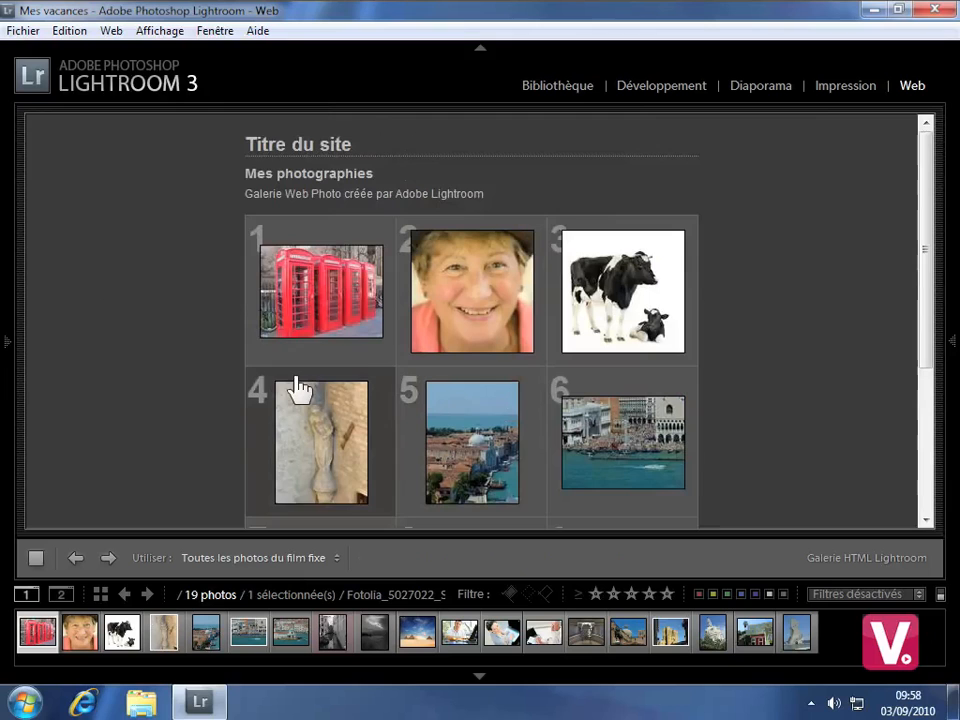
scroll(632, 383, down, 2)
drag(925, 305, 926, 343)
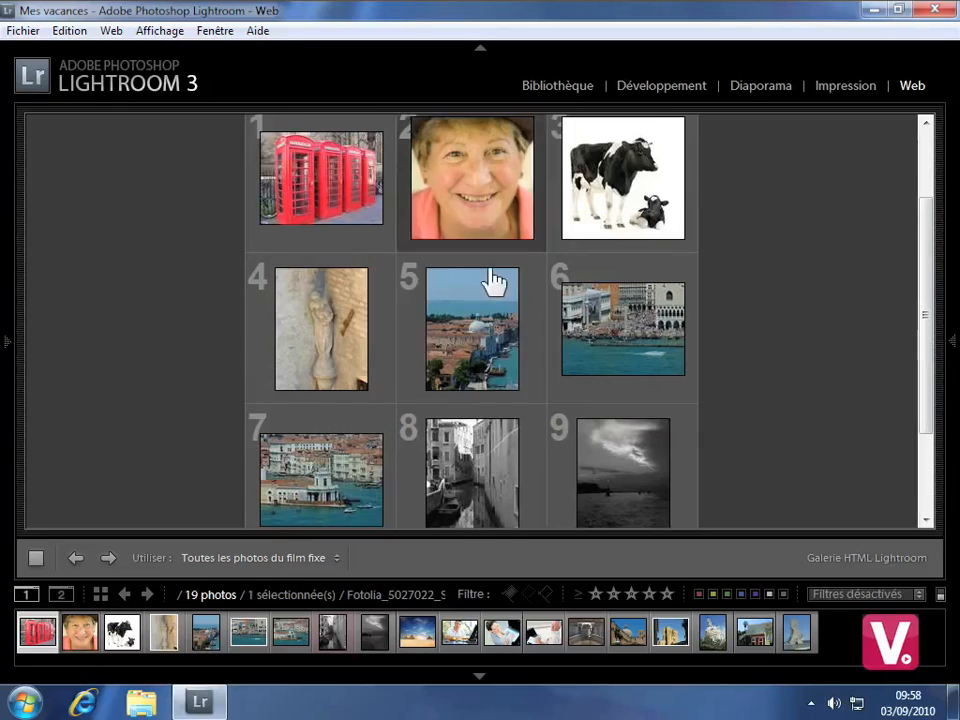
key(Tab)
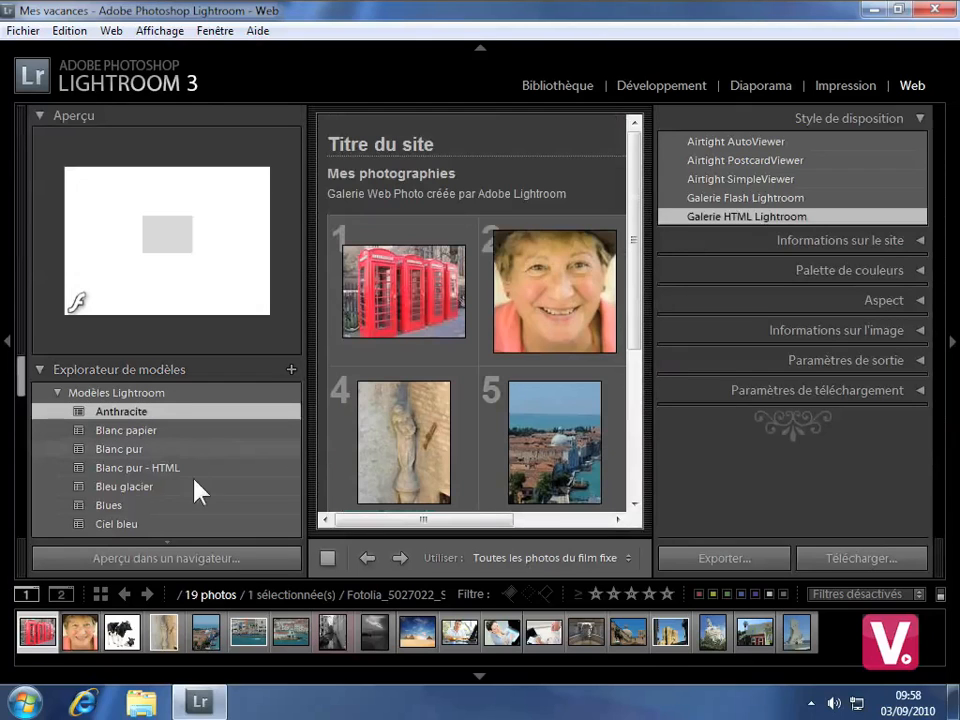
Apply the Gris souris template to the gallery and hide the side panels to enlarge its preview
scroll(171, 448, down, 3)
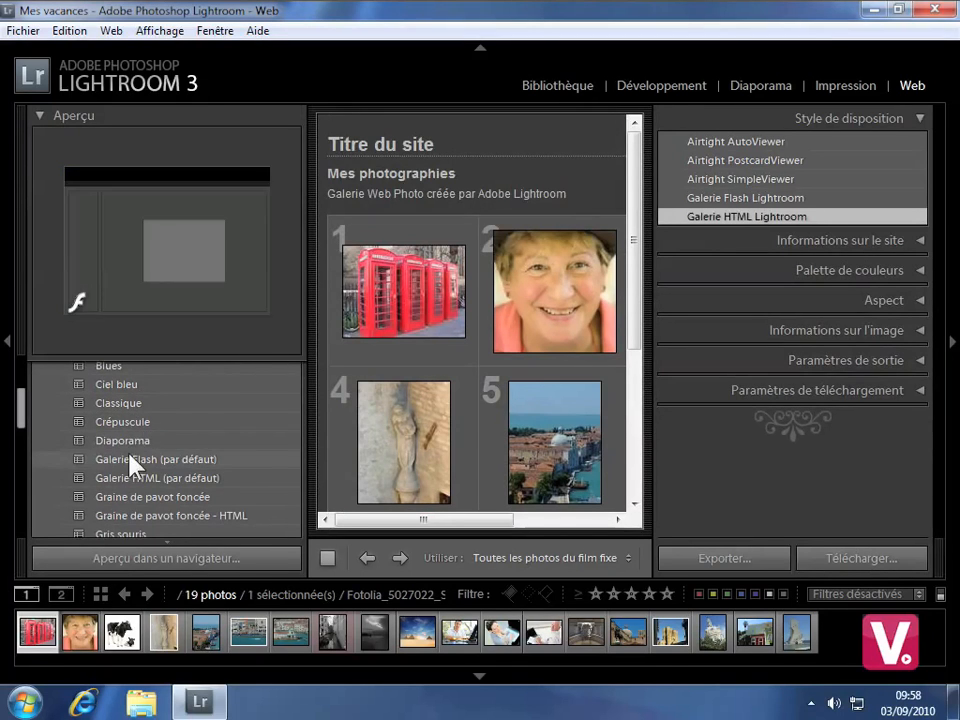
scroll(143, 440, down, 2)
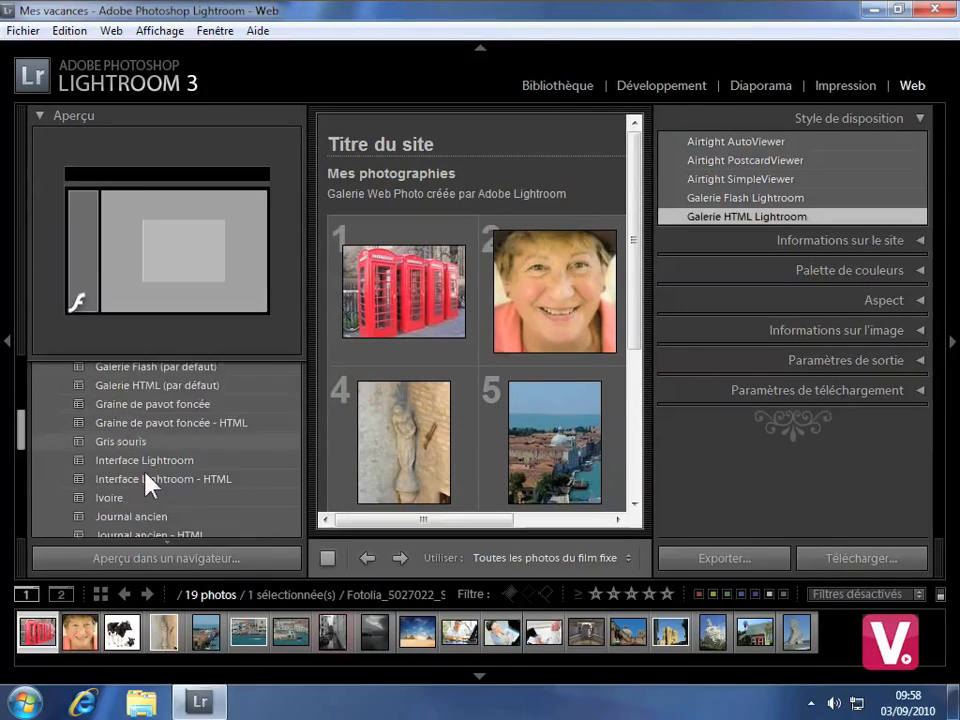
click(145, 445)
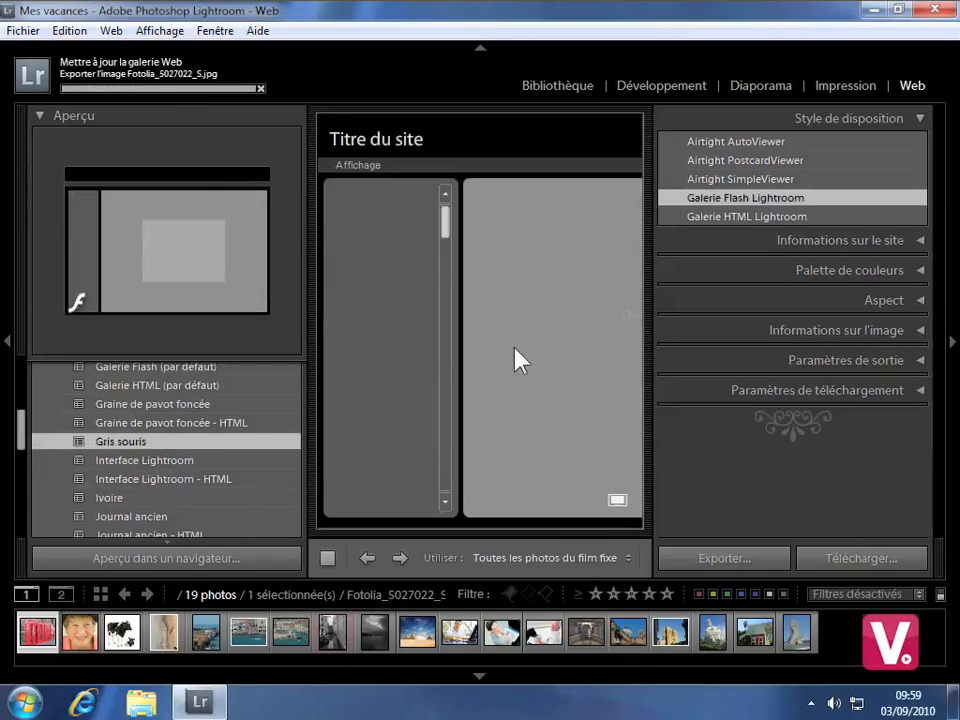
key(Tab)
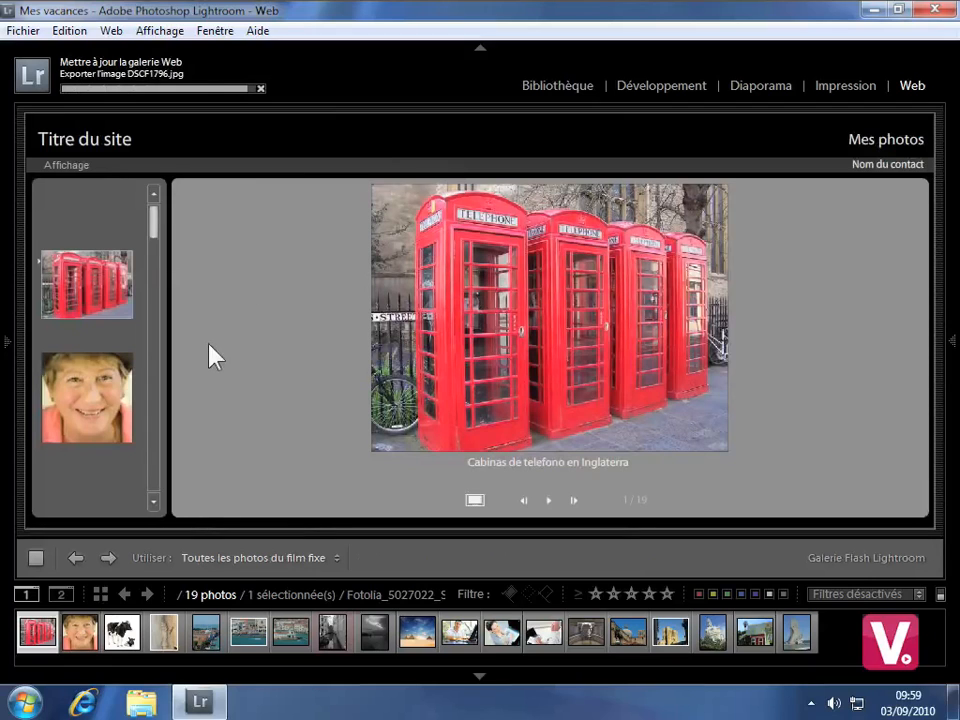
Display the domed-church waterfront photo in the gallery, play the slideshow without thumbnails, and restore the side panels
drag(156, 225, 154, 273)
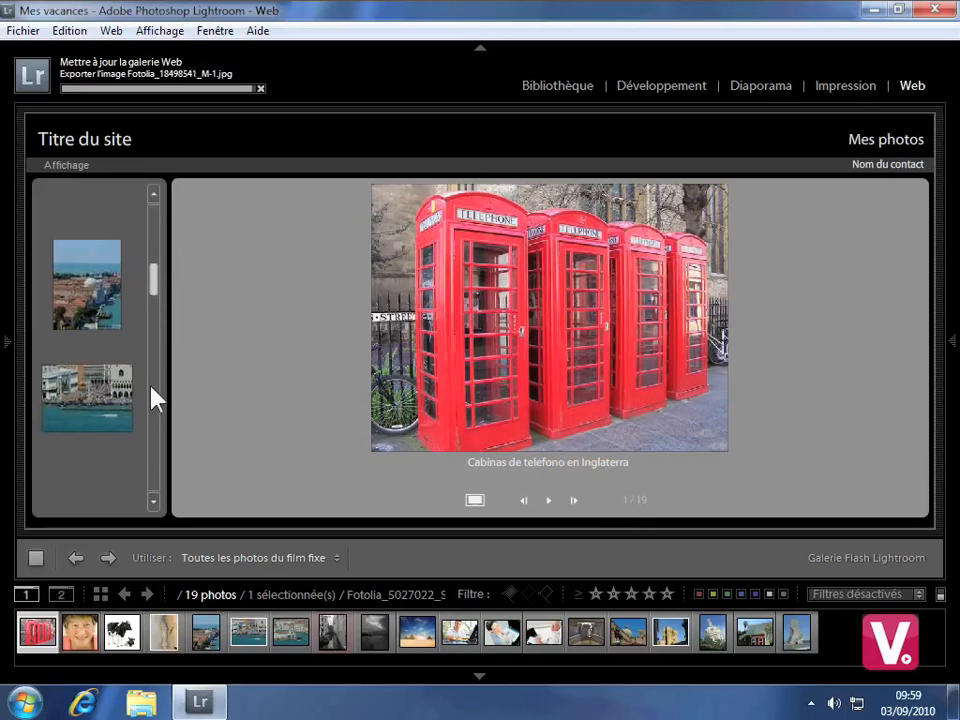
click(94, 292)
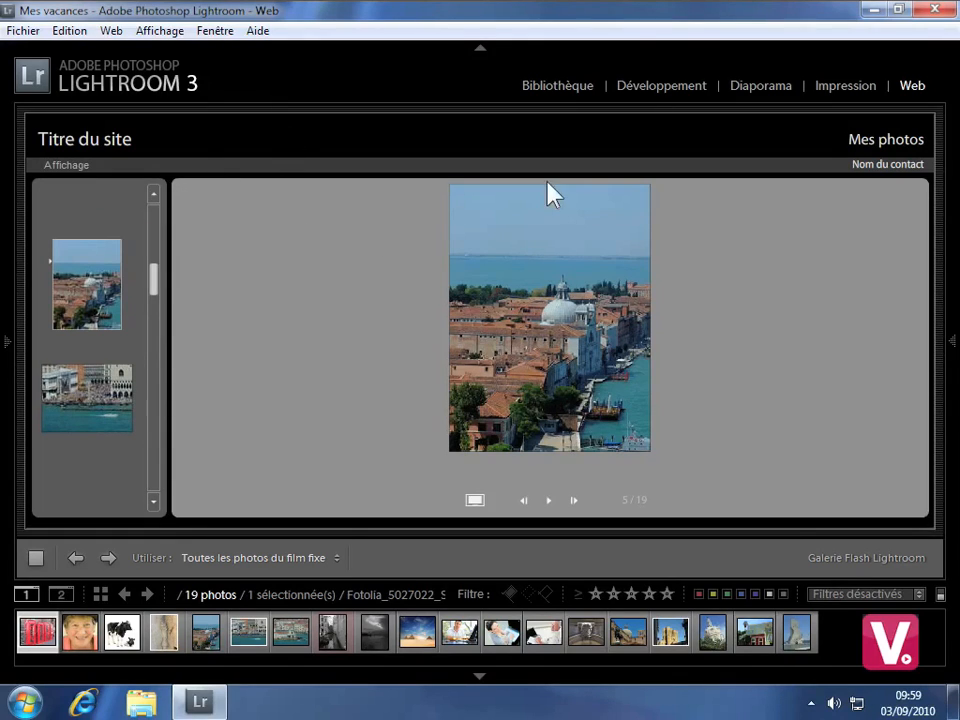
click(549, 500)
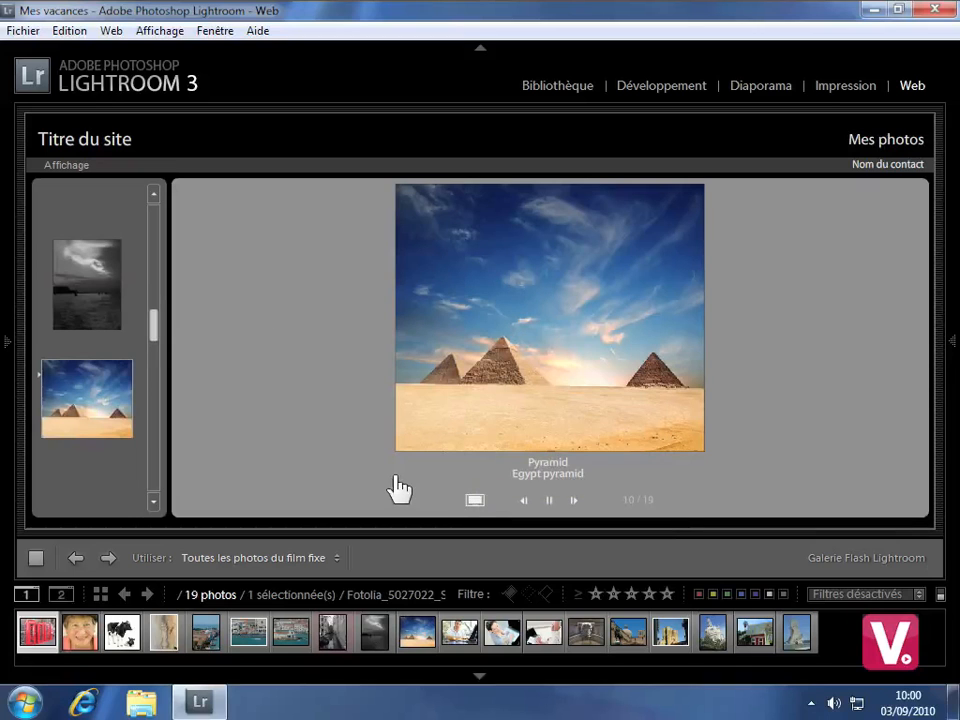
click(475, 505)
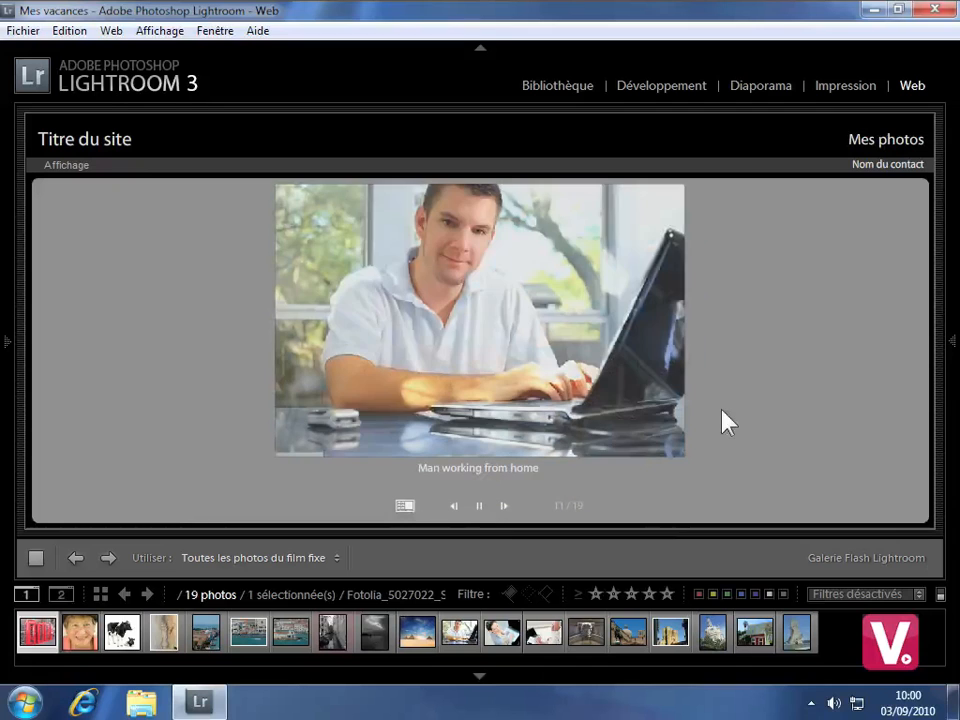
key(Tab)
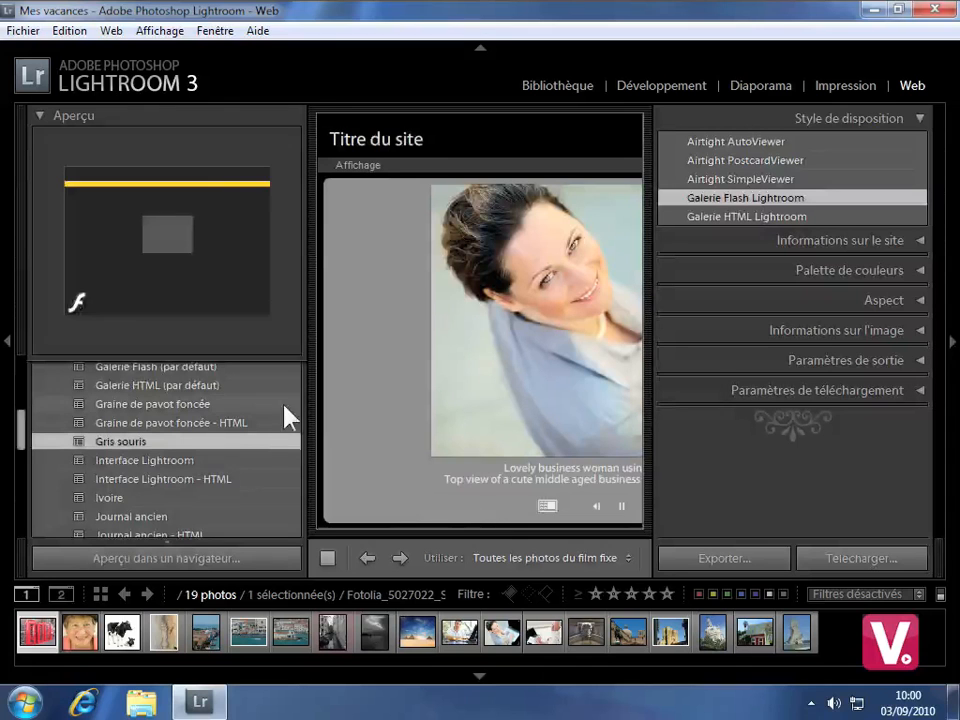
Try the Minuit template on the gallery and replace it with the Taxi template
scroll(220, 430, down, 2)
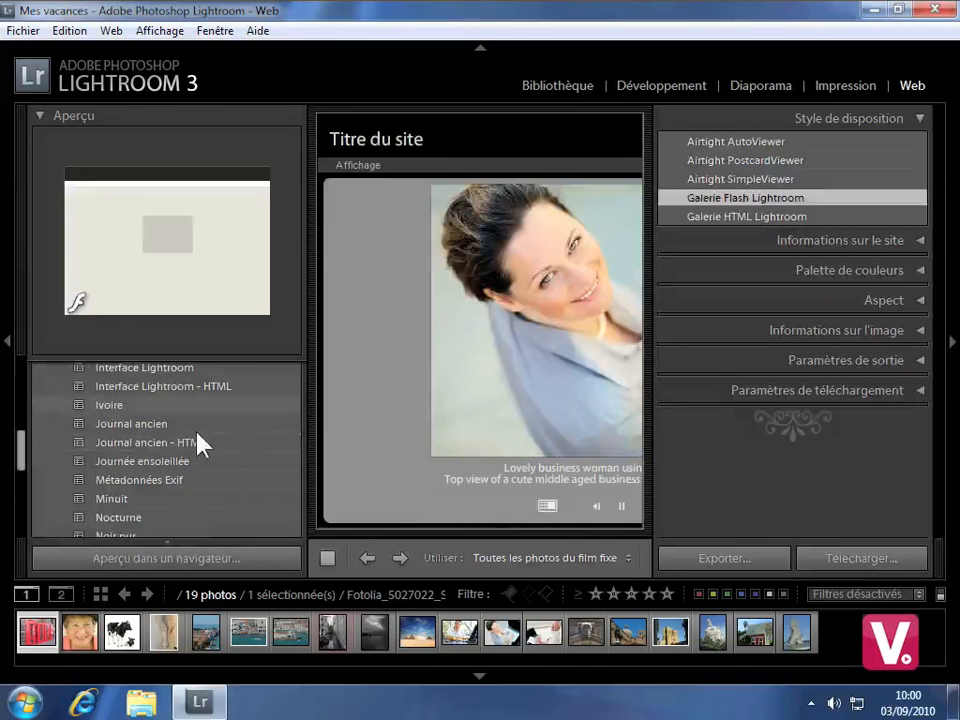
click(141, 503)
scroll(147, 491, down, 1)
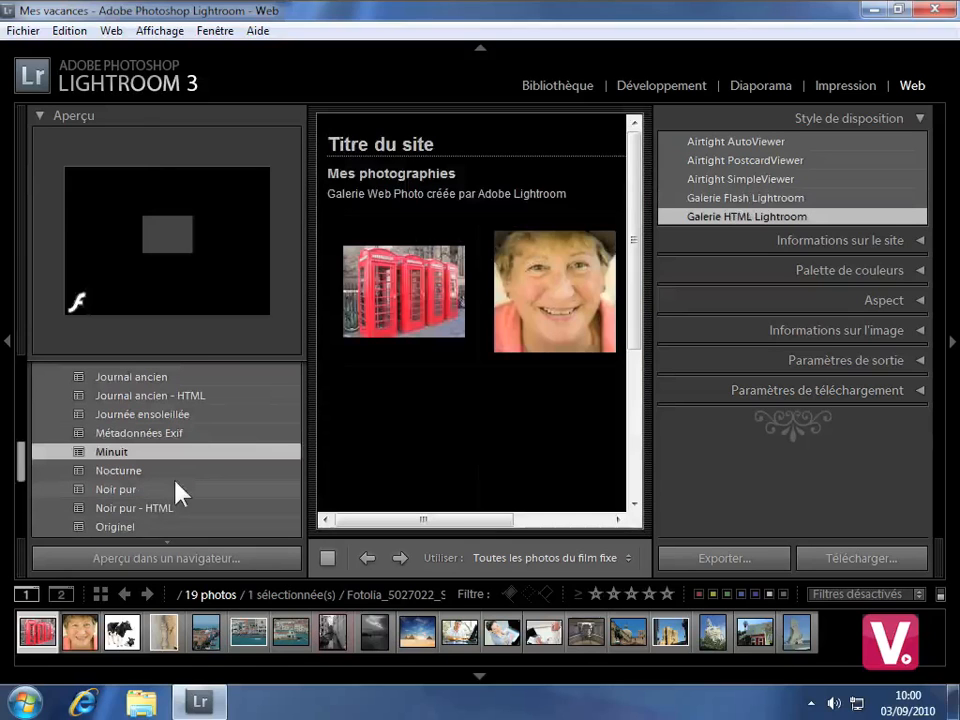
scroll(150, 490, down, 3)
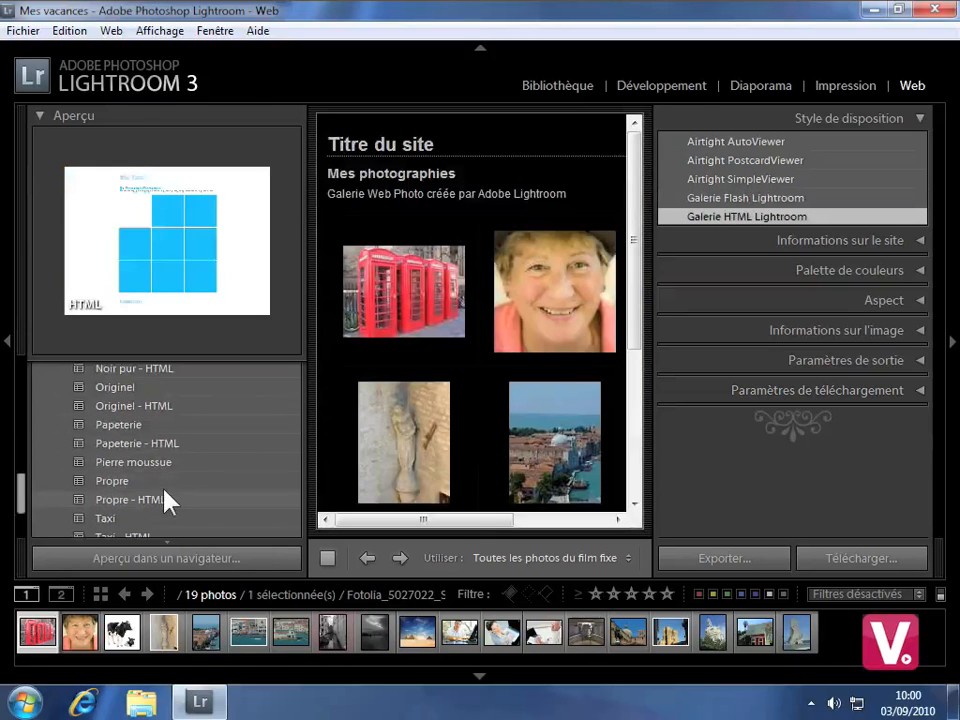
click(150, 518)
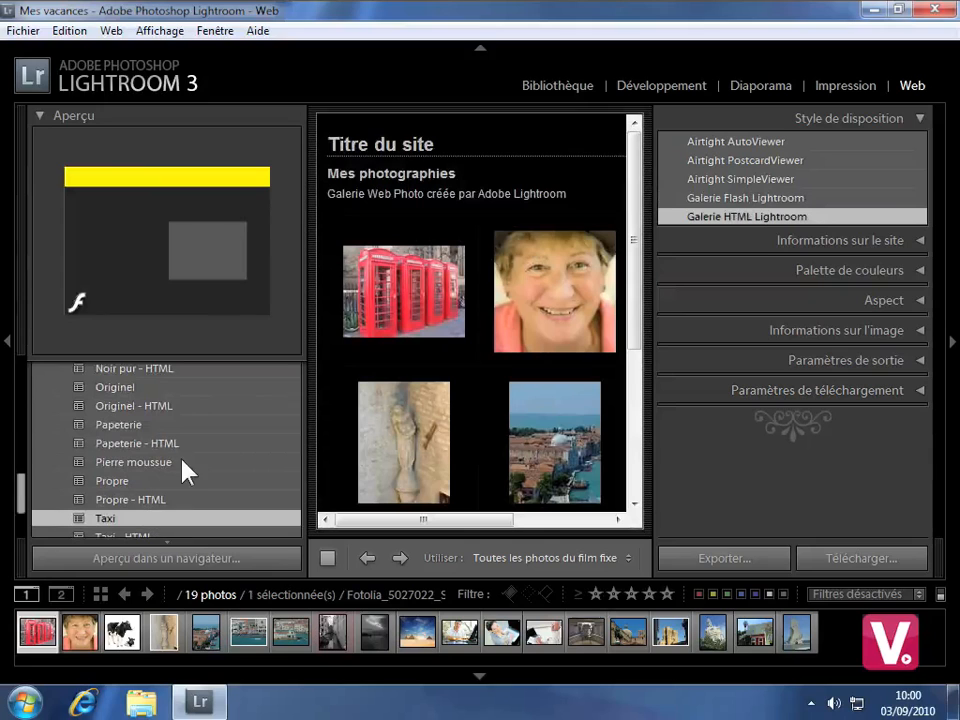
Examine the Pierre moussue template's thumbnail preview and browse the neighbouring Lightroom templates
click(183, 463)
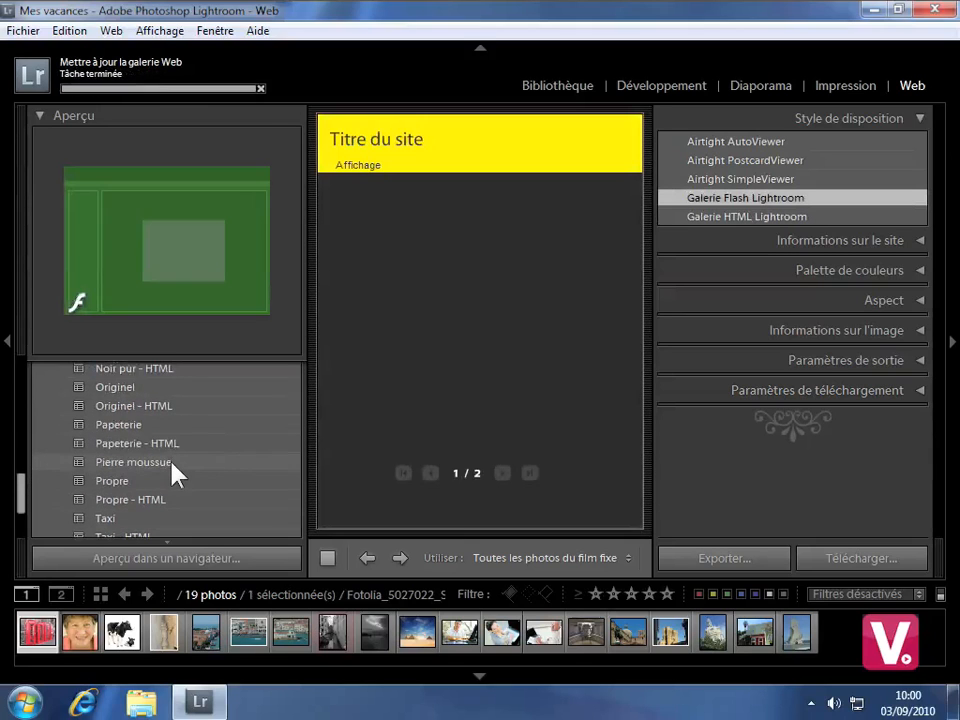
scroll(171, 460, up, 2)
scroll(171, 459, down, 4)
scroll(165, 423, up, 1)
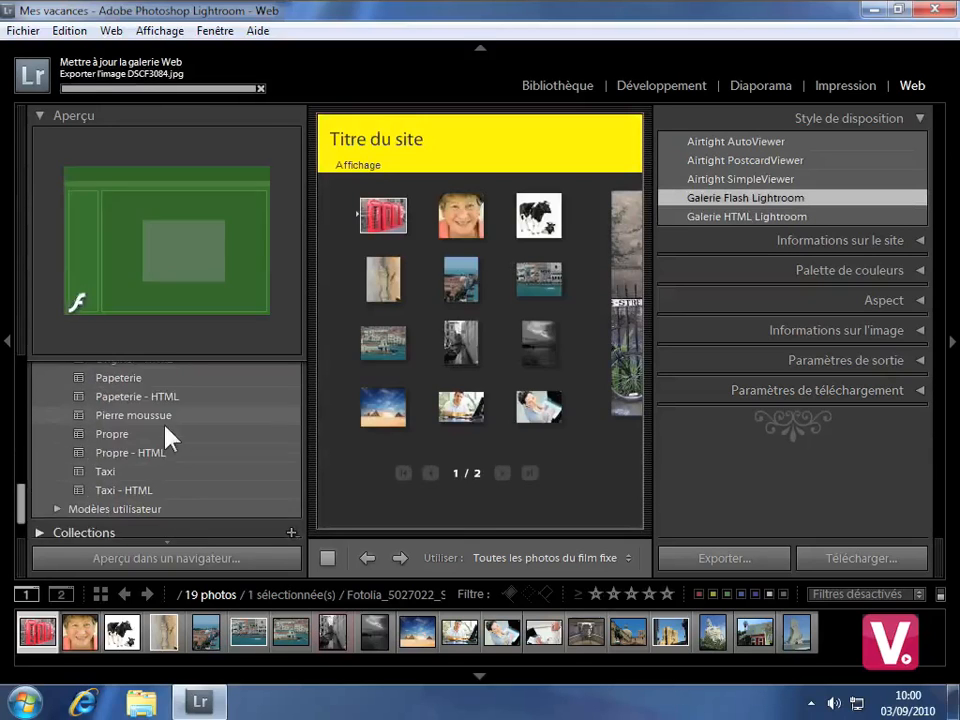
scroll(165, 432, up, 1)
scroll(158, 436, up, 2)
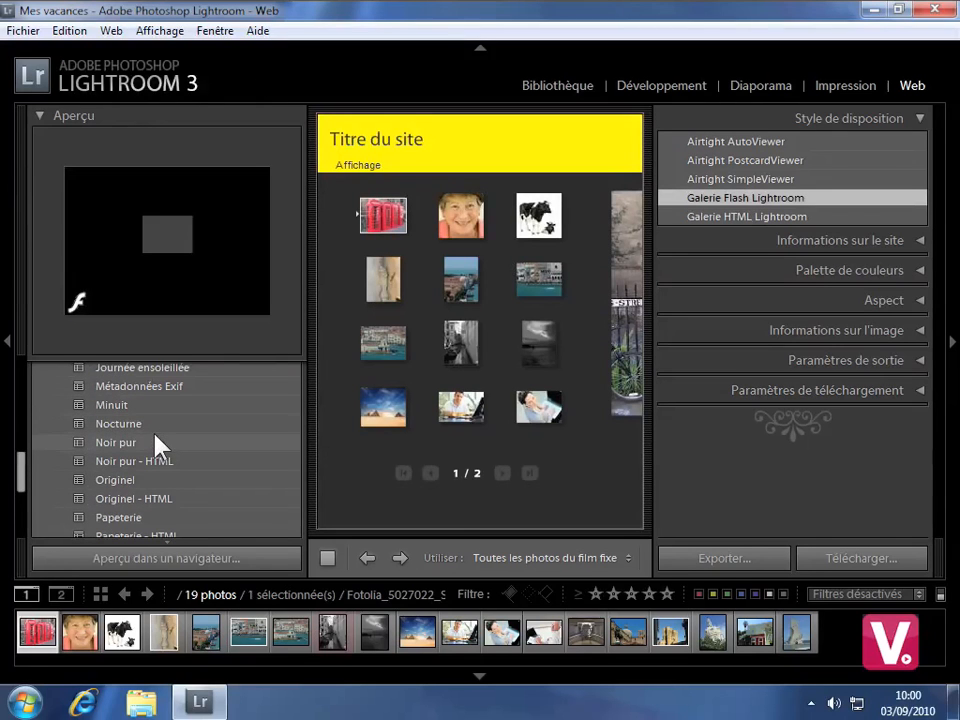